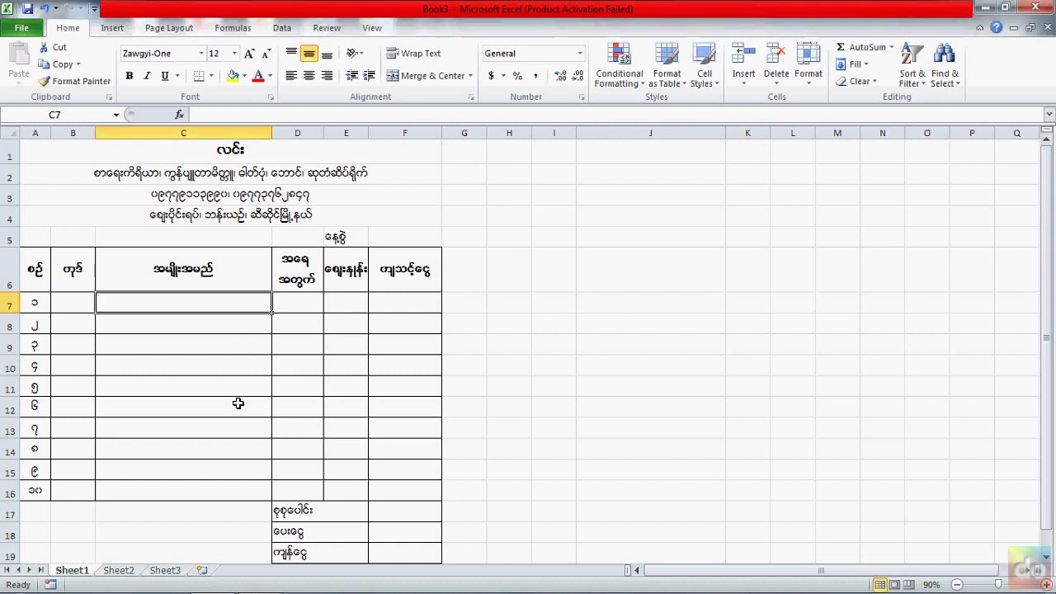
After checking Sheet2's product list, start =LOOKUP( in C7 with B7 as the lookup value.
click(125, 571)
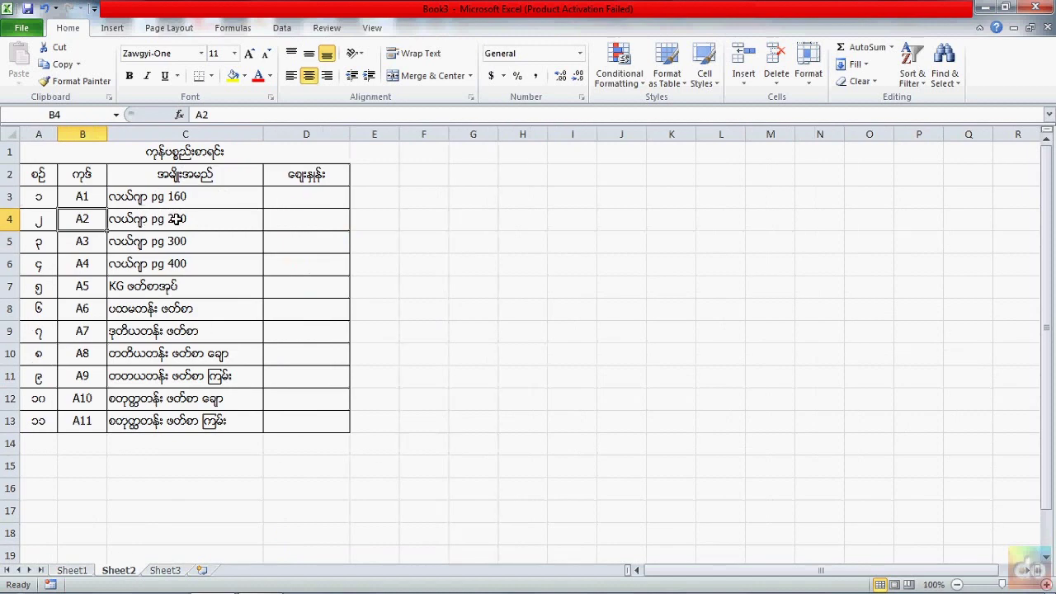
click(72, 571)
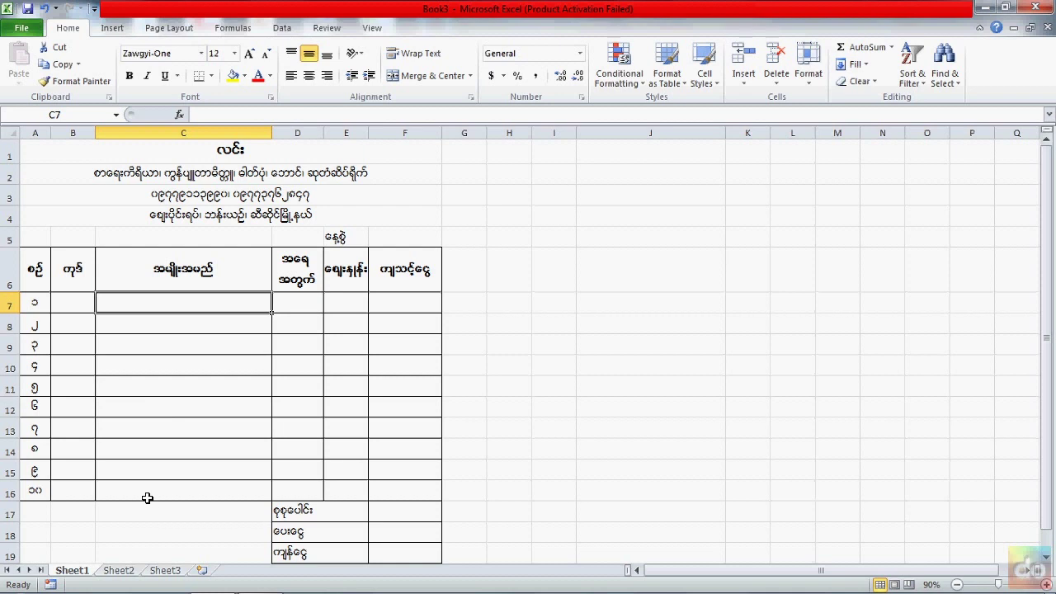
text(=)
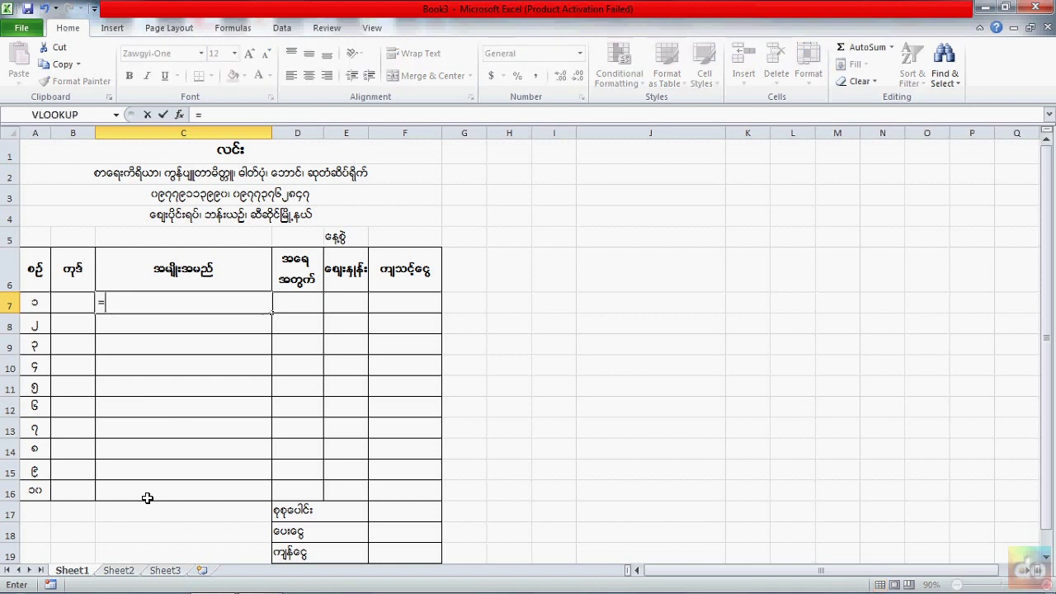
text(lookup)
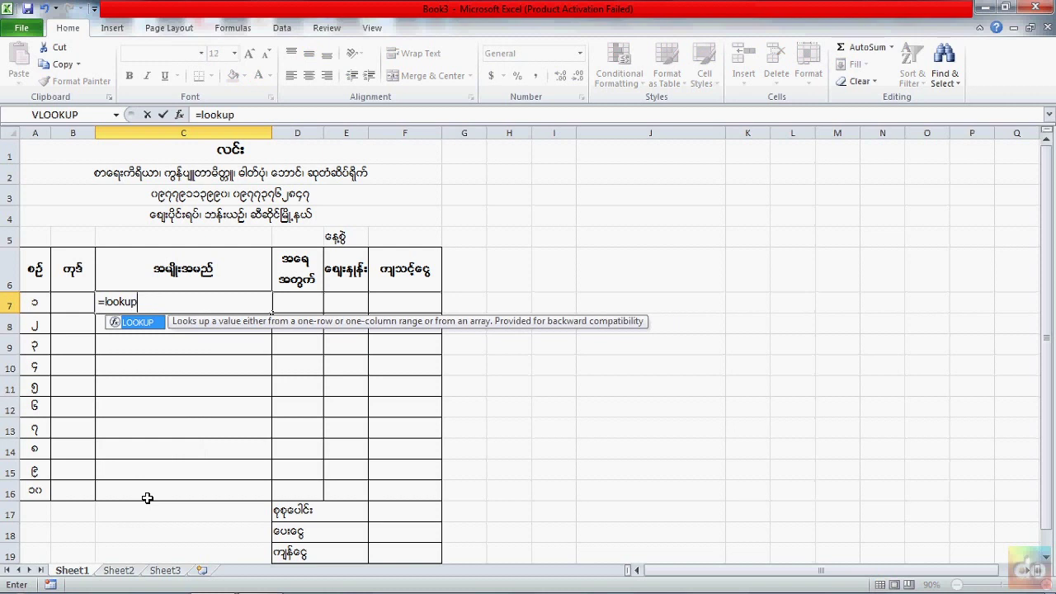
text(()
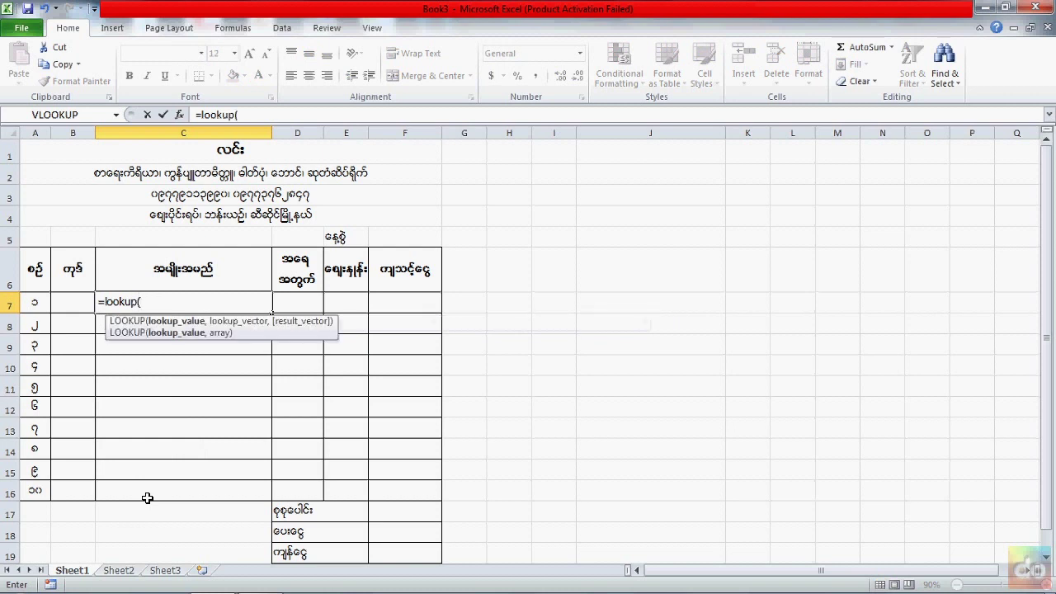
click(71, 304)
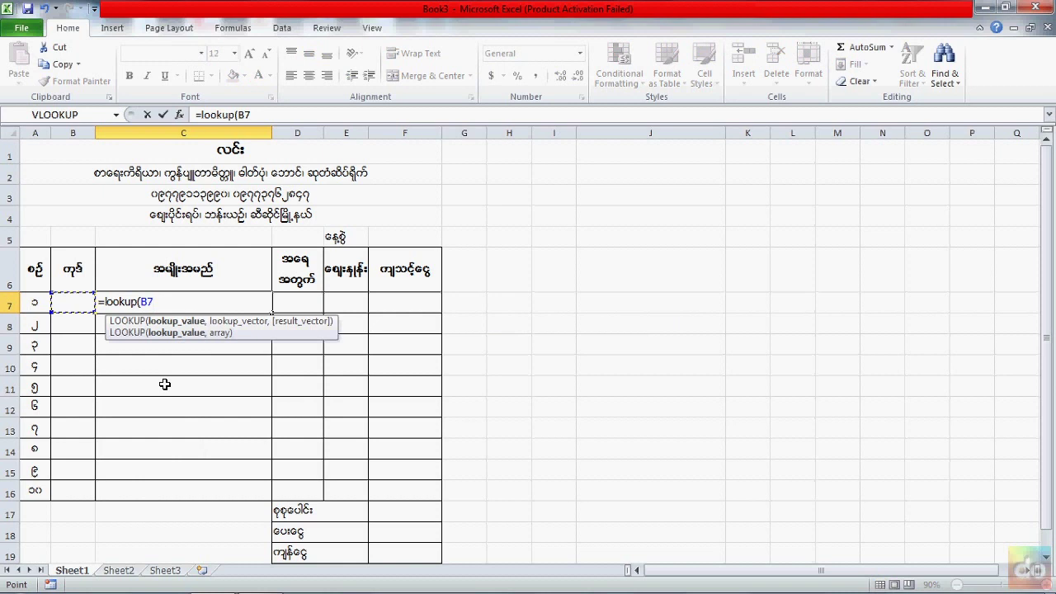
text(,)
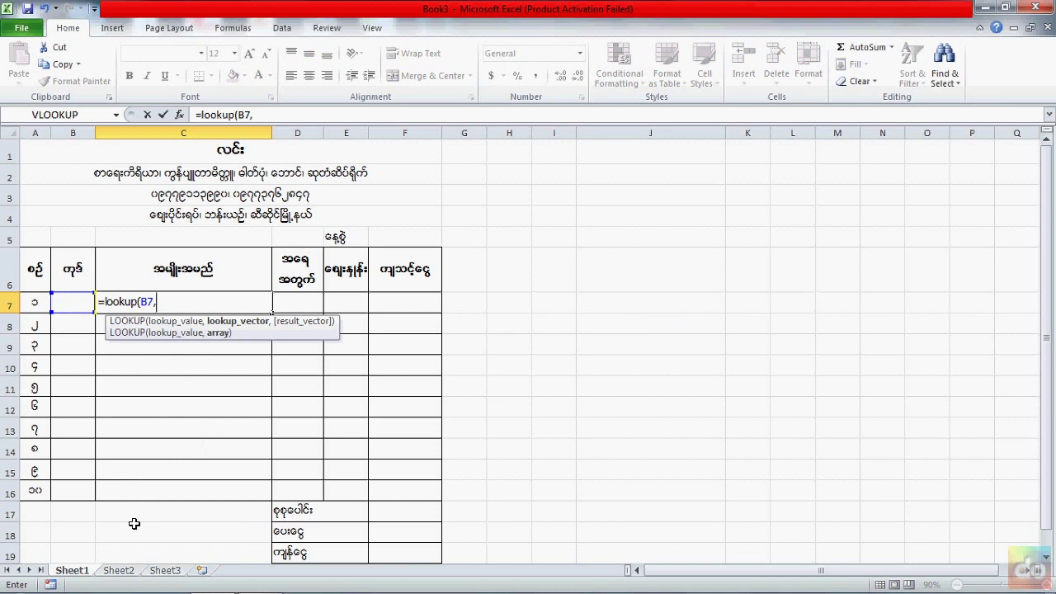
Finish the LOOKUP with Sheet2 codes B3:B13 and names C3:C13, and commit it.
click(118, 571)
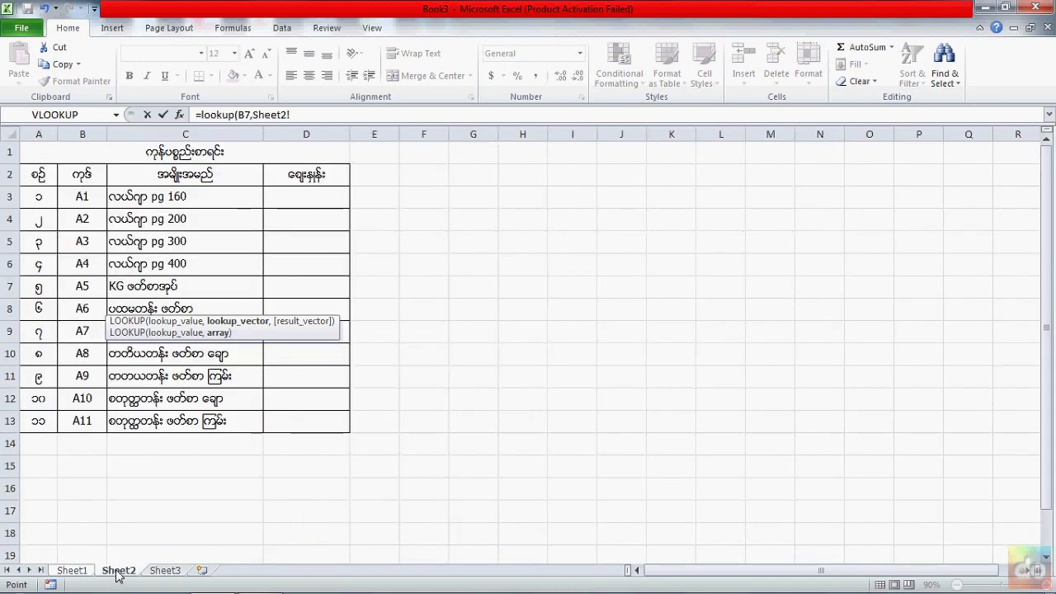
click(84, 207)
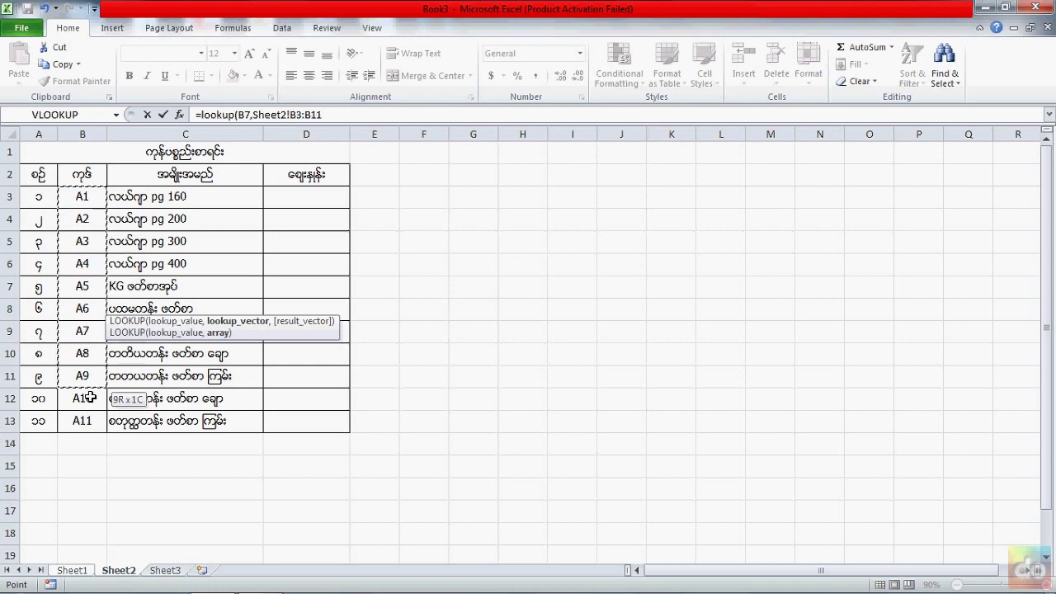
drag(84, 207, 94, 452)
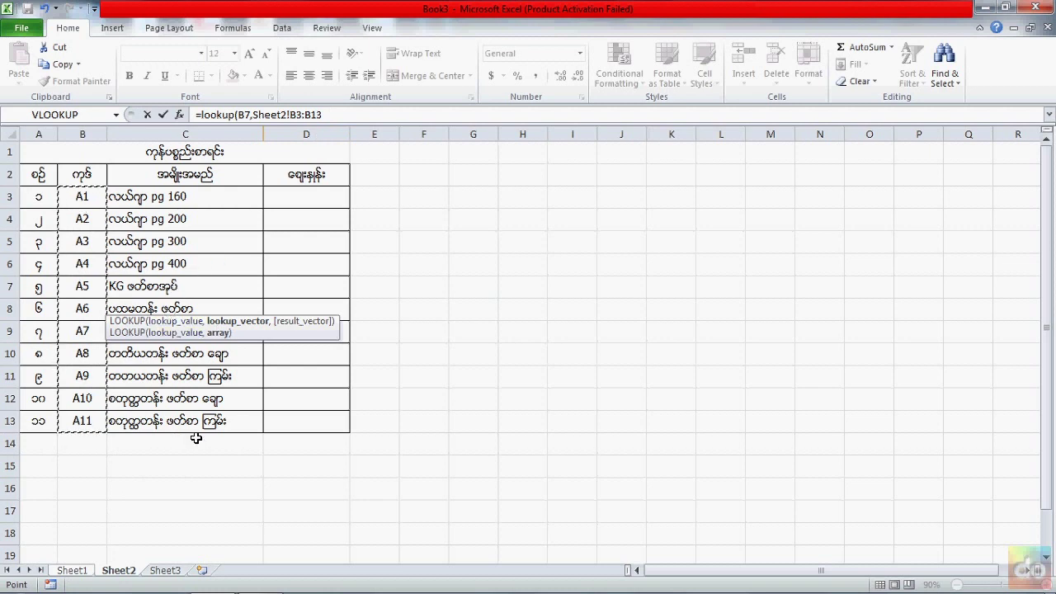
text(,)
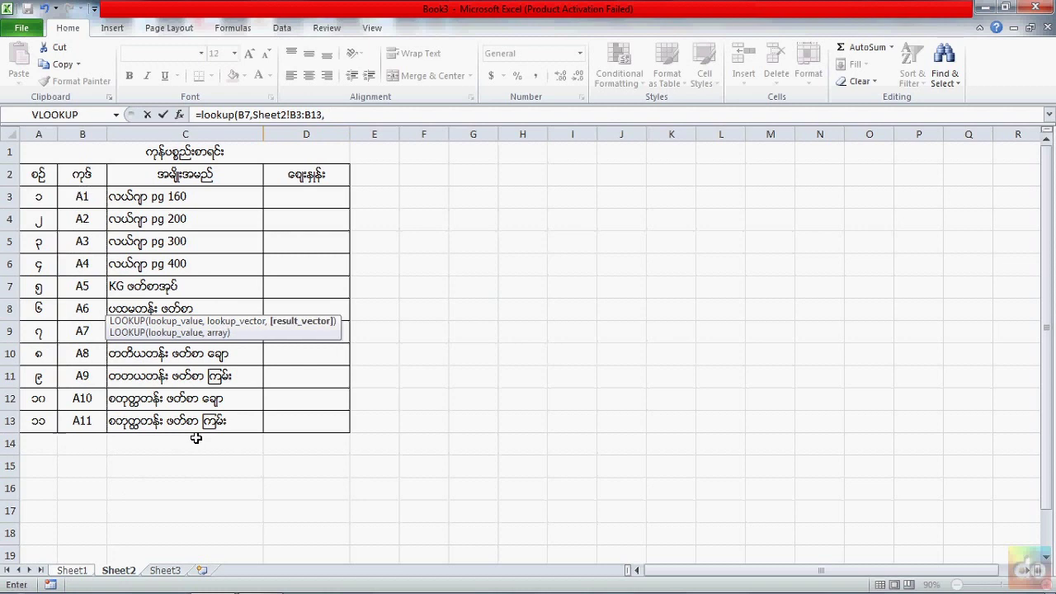
drag(173, 197, 157, 422)
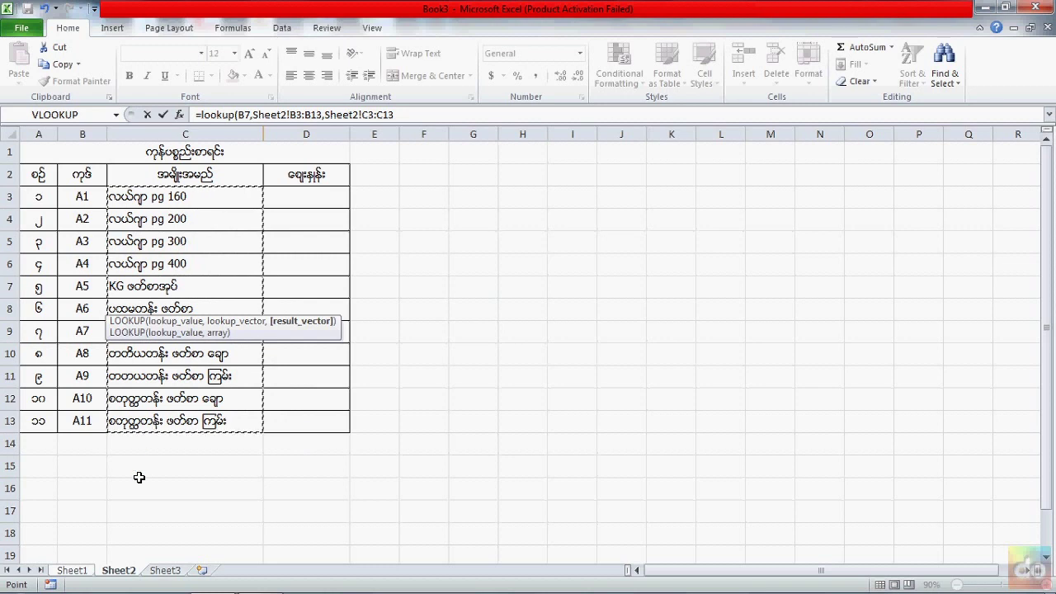
text())
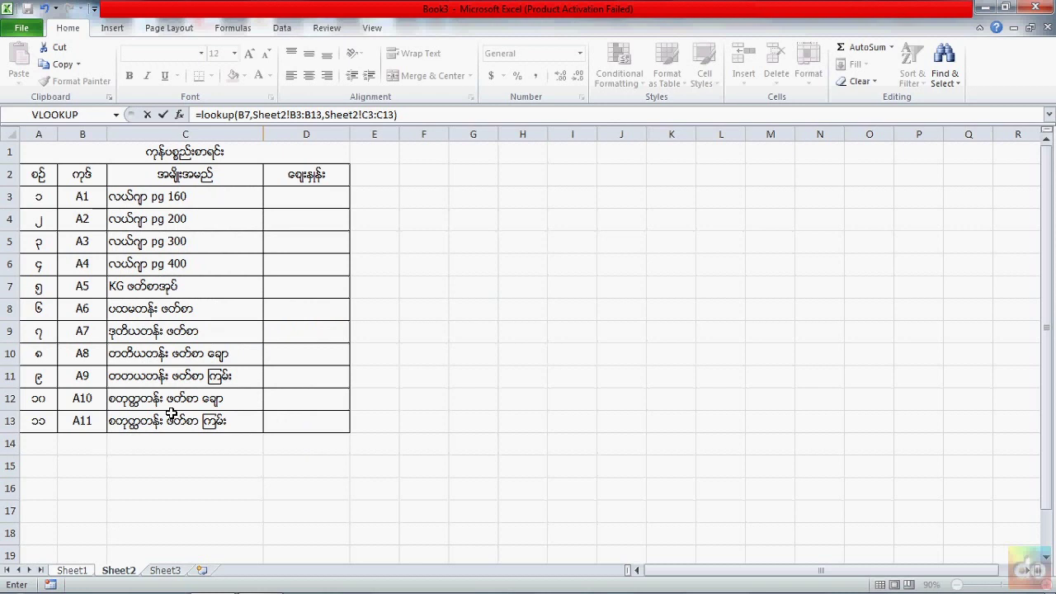
key(Return)
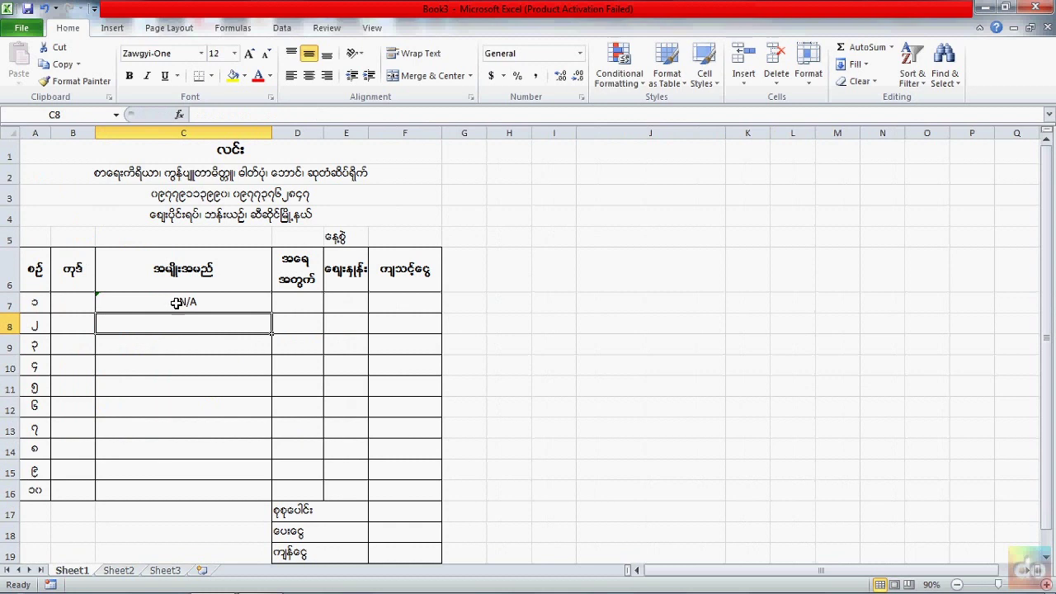
Edit C7's =LOOKUP(B7,Sheet2!B3:B13,Sheet2!C3:C13) formula in-cell, right after the equals sign.
click(174, 302)
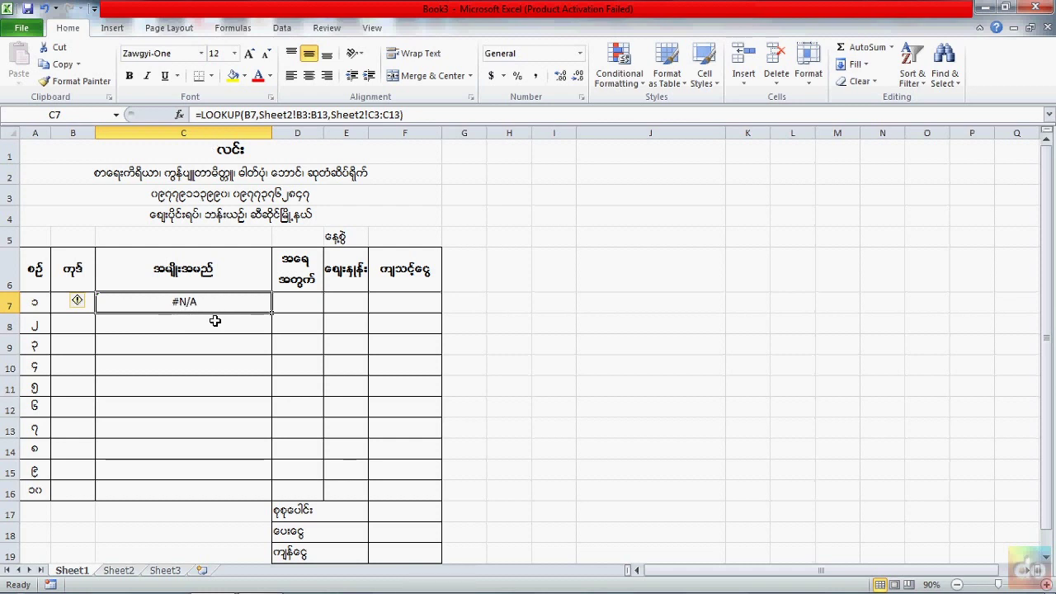
double_click(187, 302)
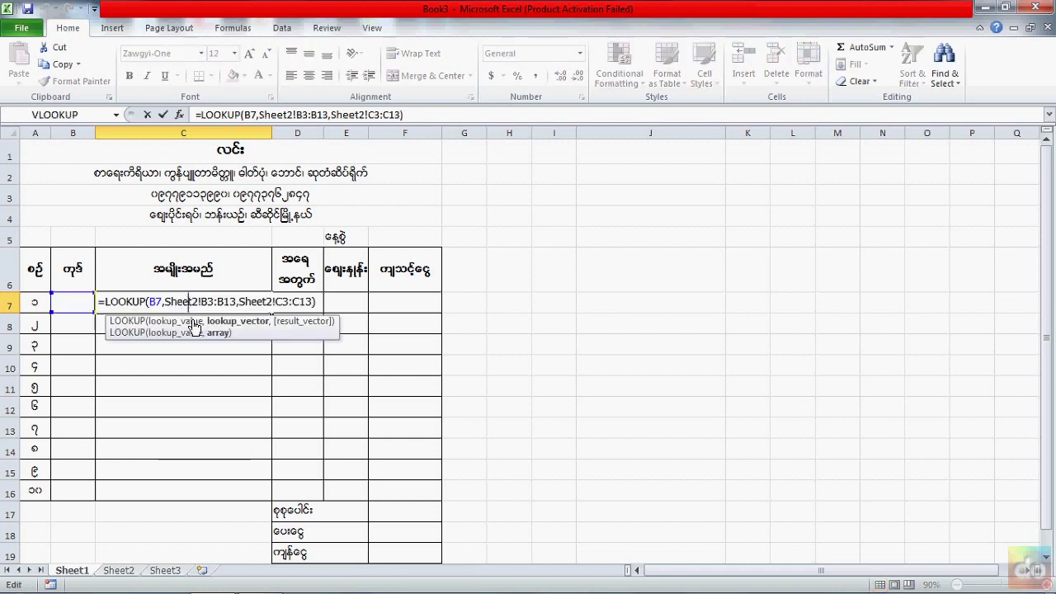
click(105, 302)
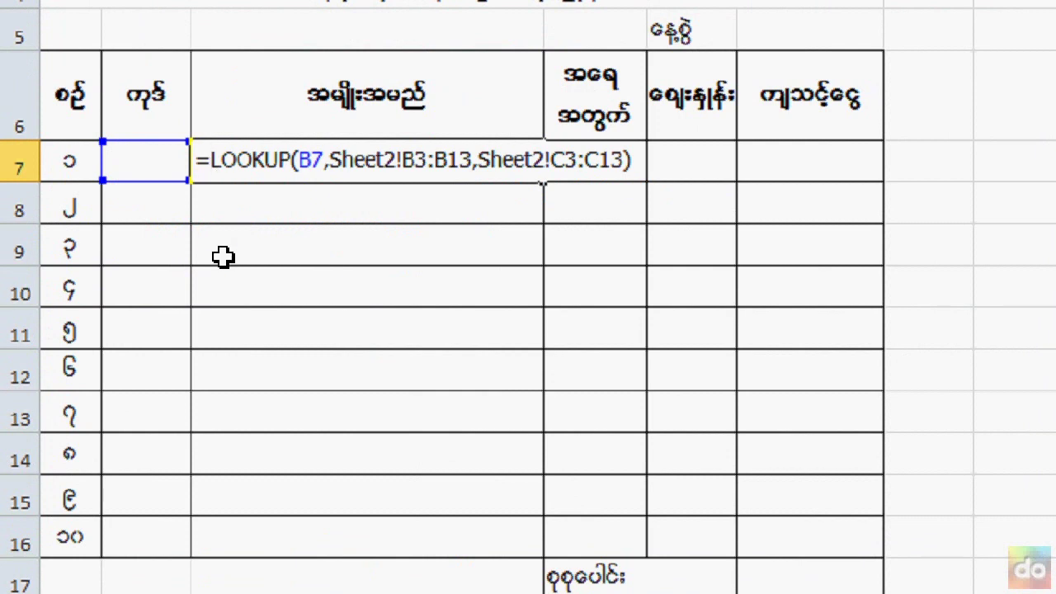
Insert IF(B7=""," ", before the LOOKUP so an empty code shows a blank space.
text(if)
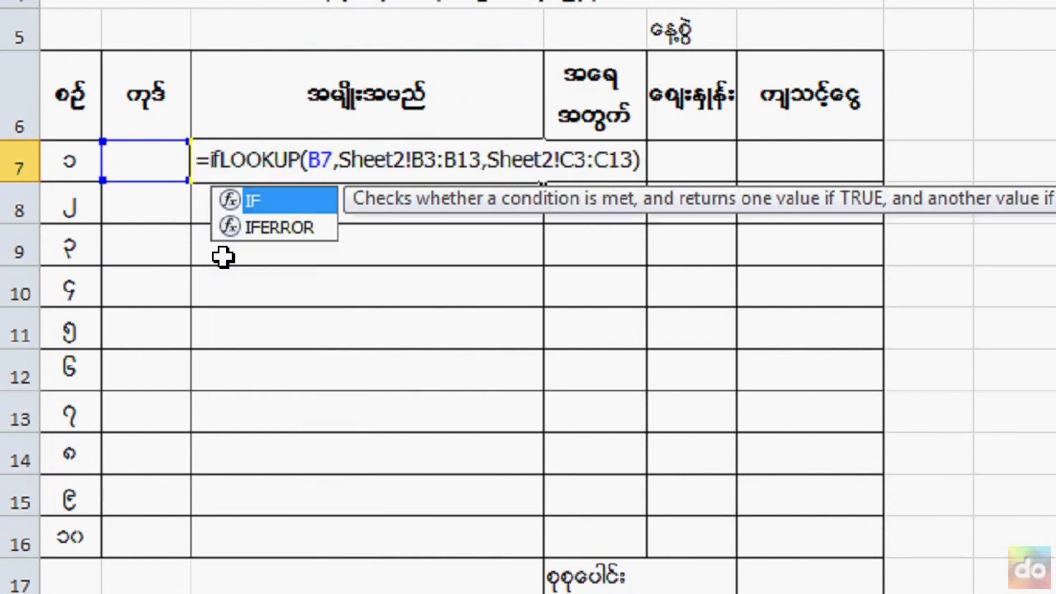
text(()
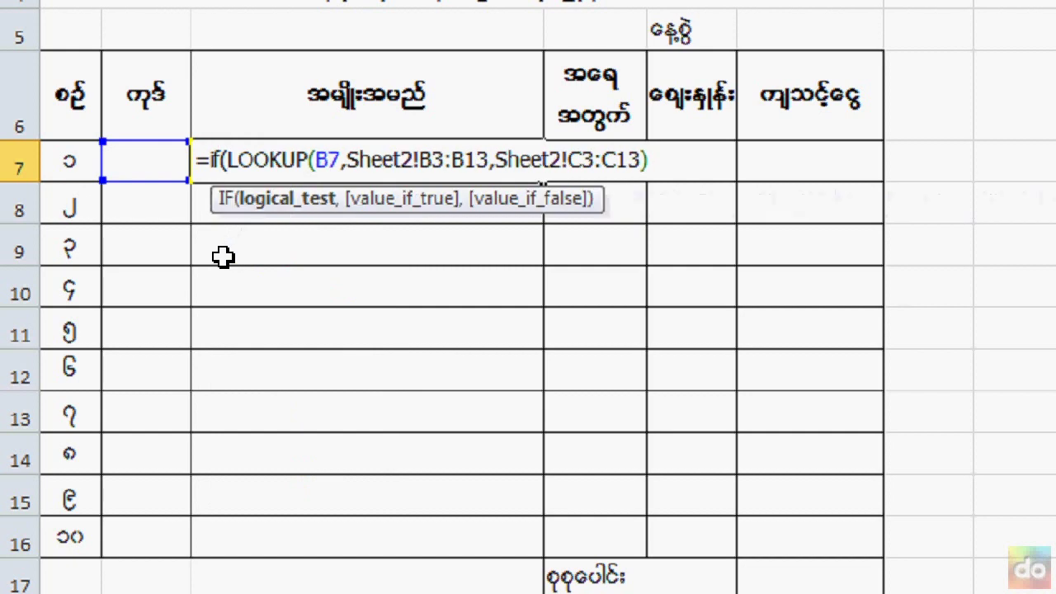
click(143, 161)
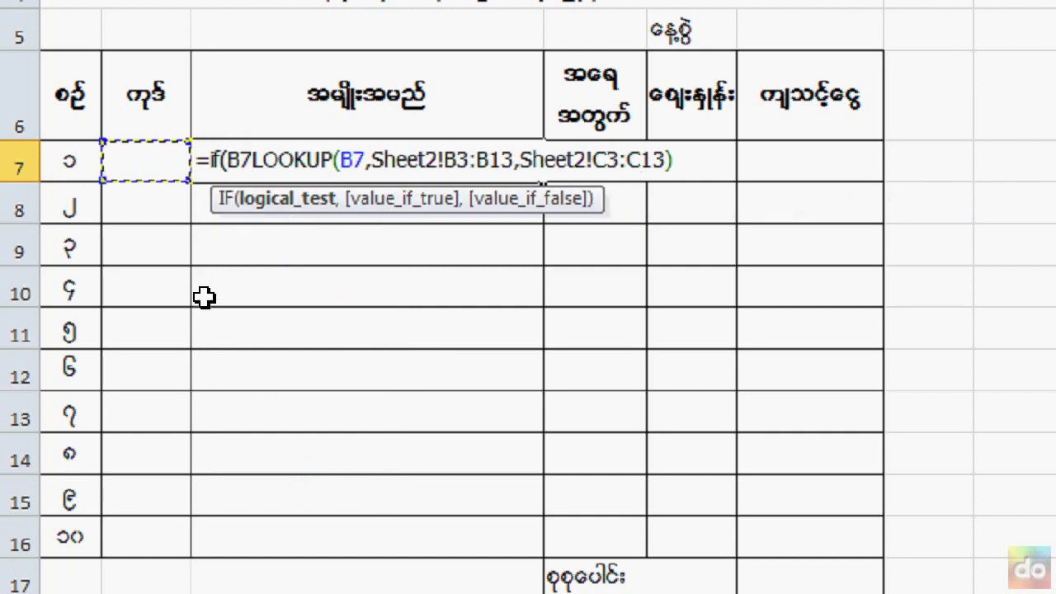
text(=)
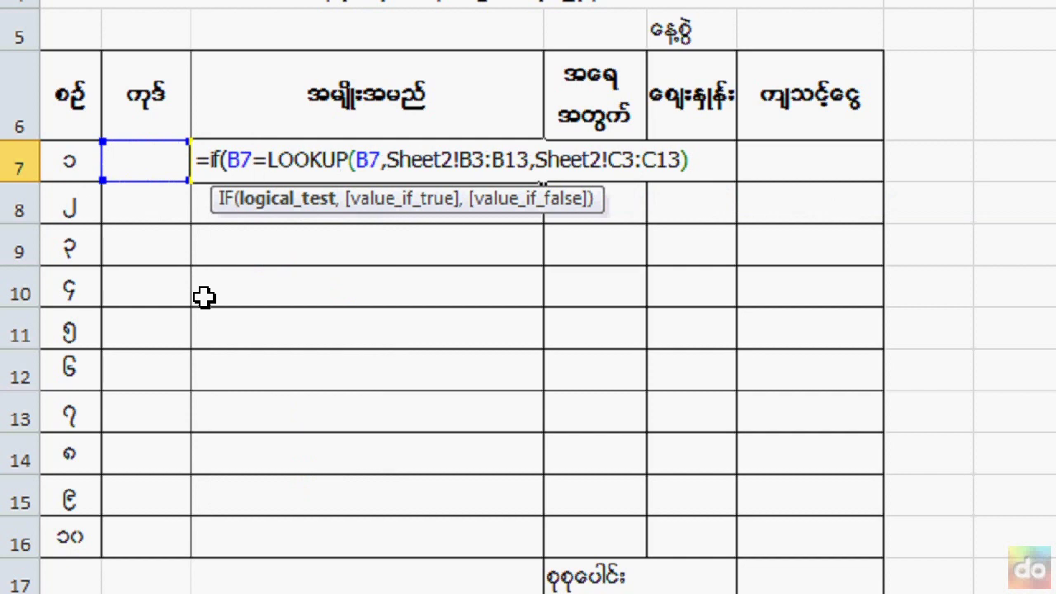
text("")
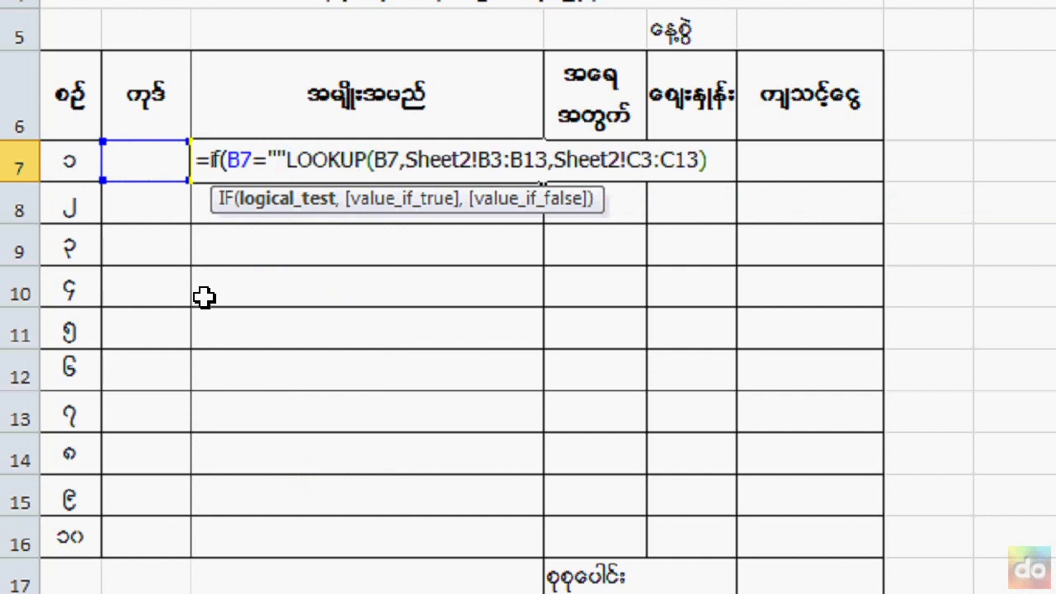
text(,)
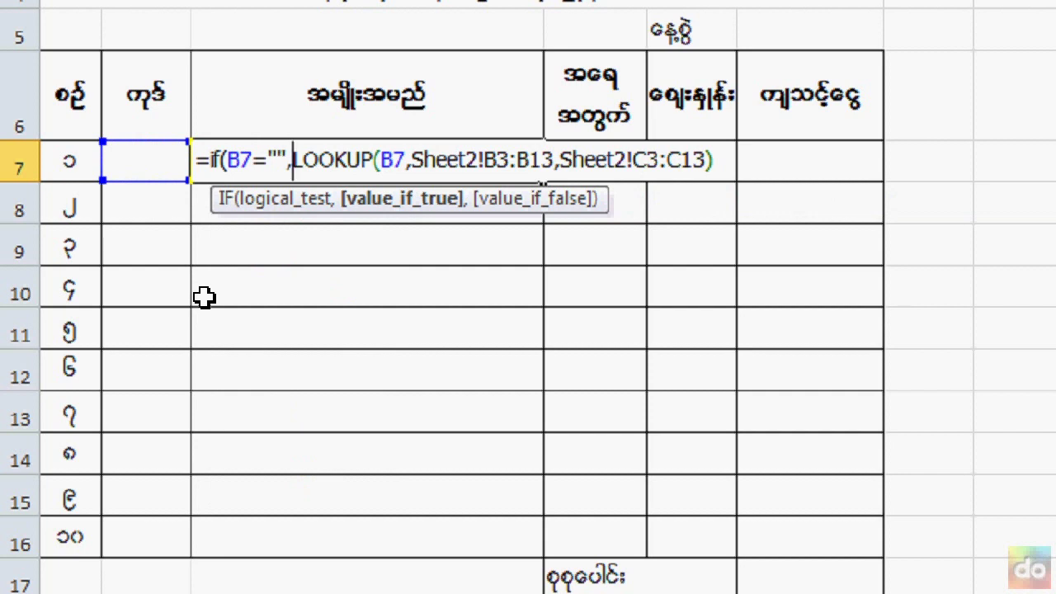
text("," )
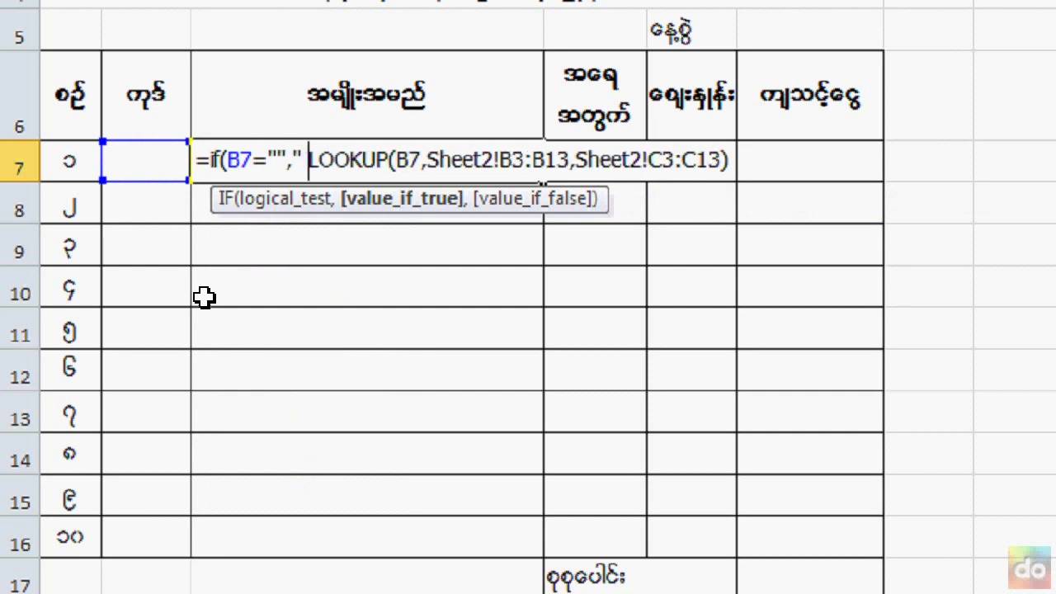
text(")
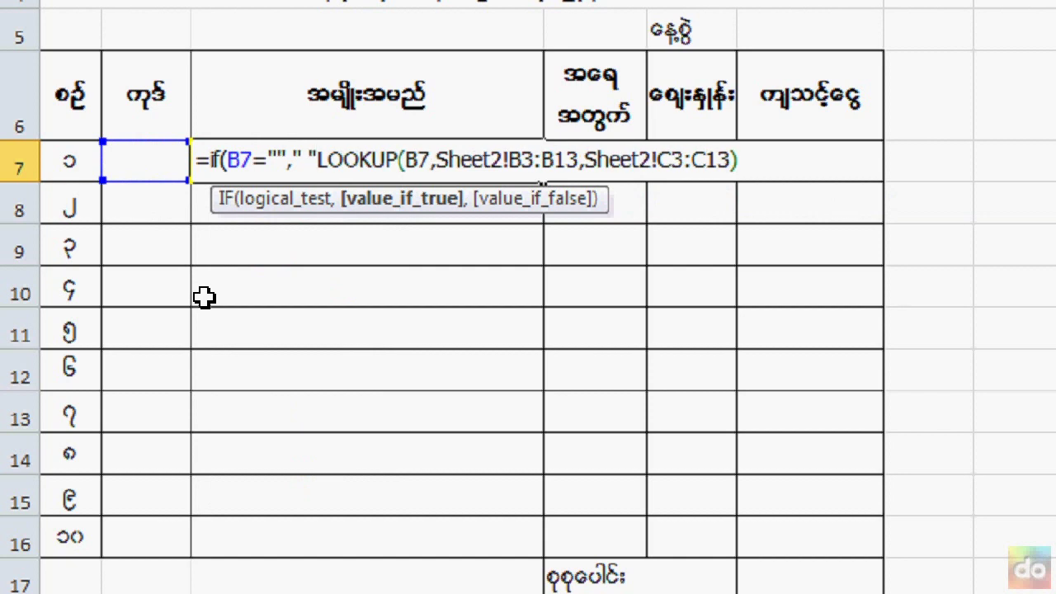
text(,)
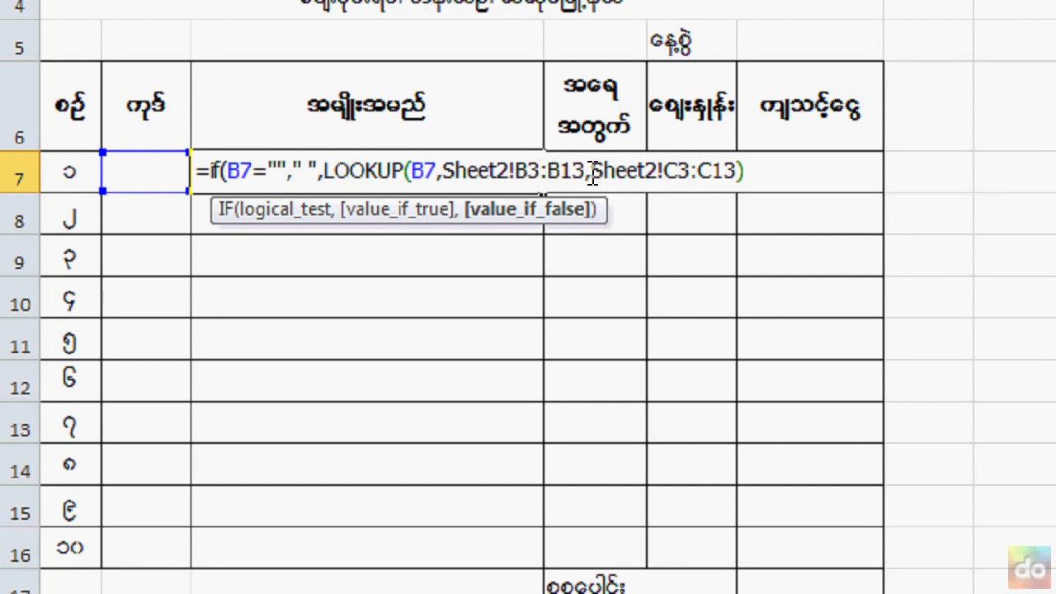
Row-lock the Sheet2 ranges as B$3:B$13 and C$3:C$13, then submit the formula.
click(532, 170)
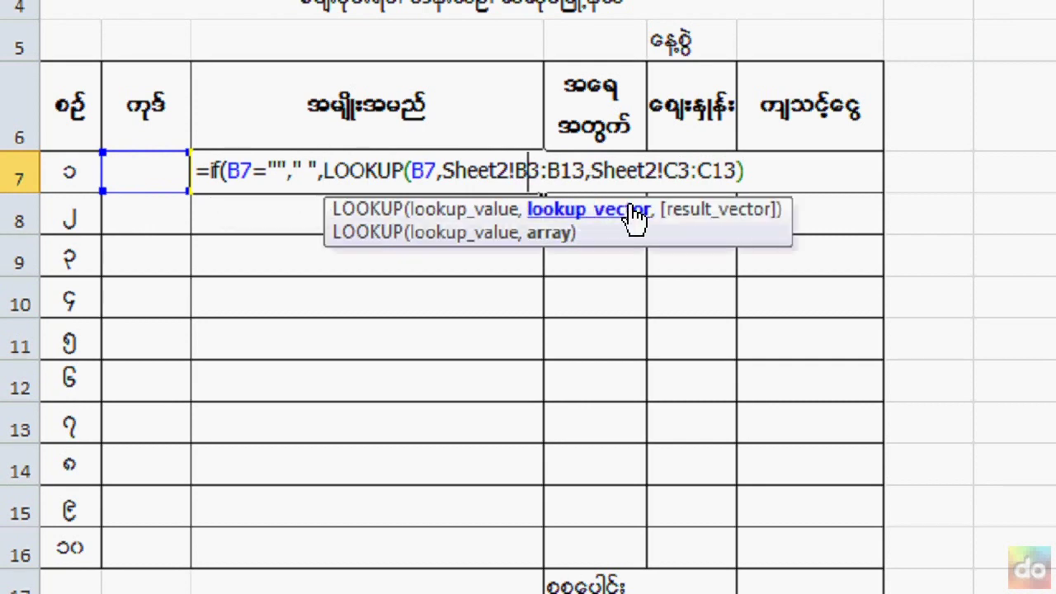
text($)
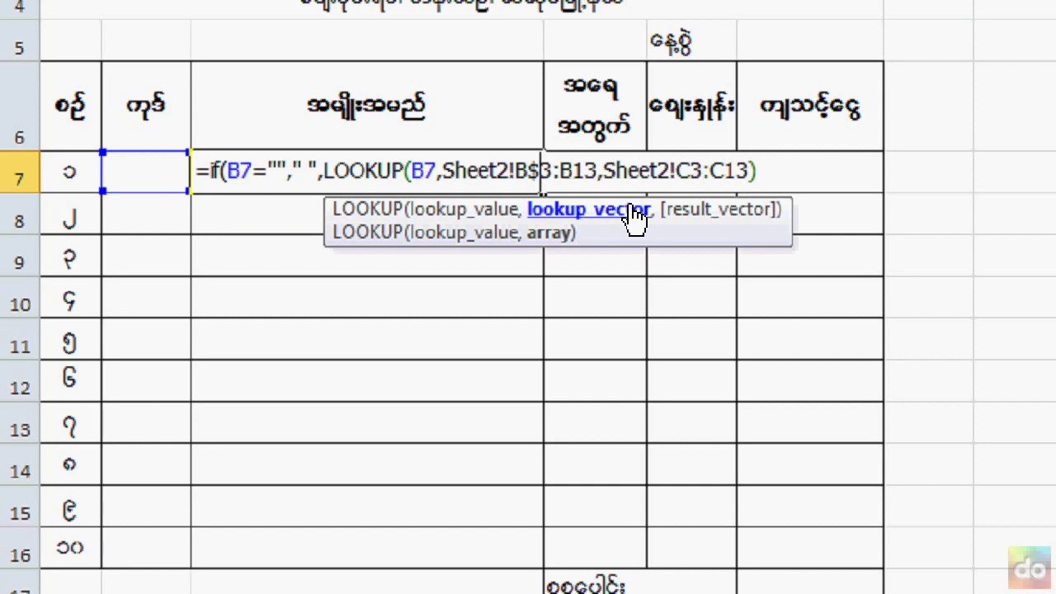
click(576, 171)
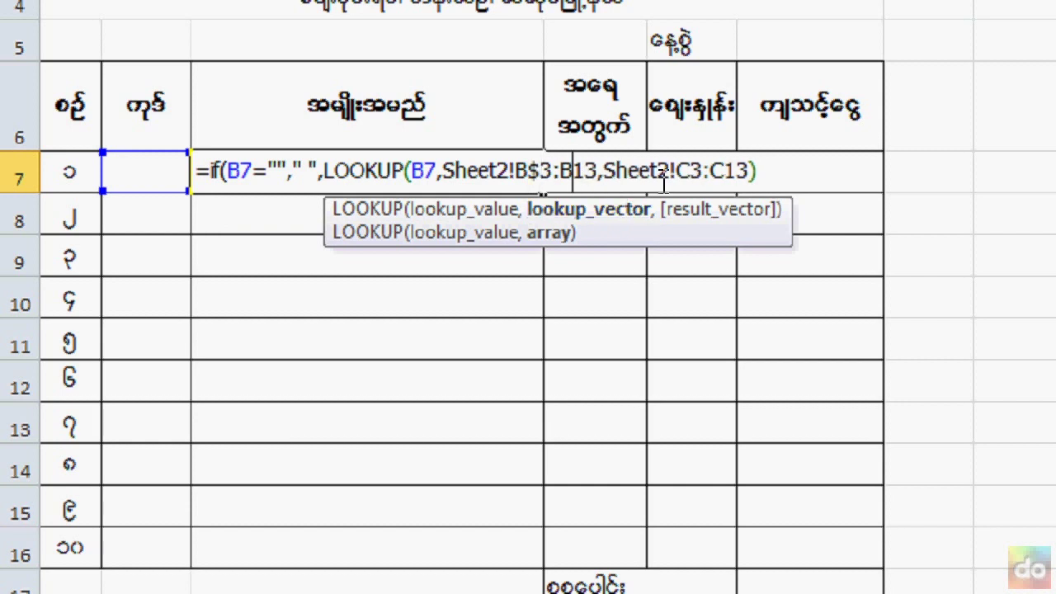
text($)
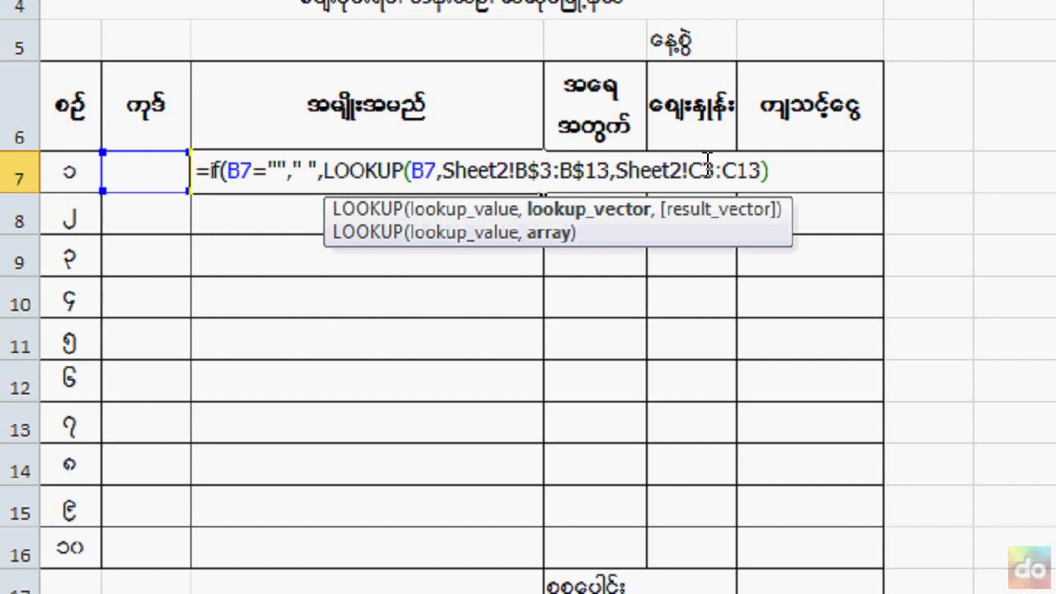
click(703, 169)
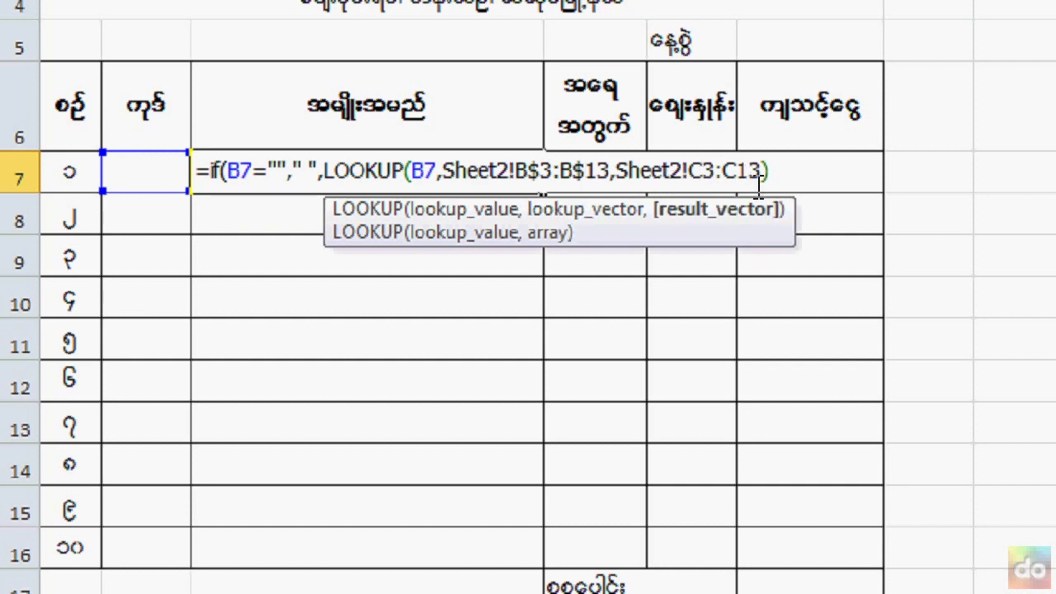
text($3:B)
text($)
key(Return)
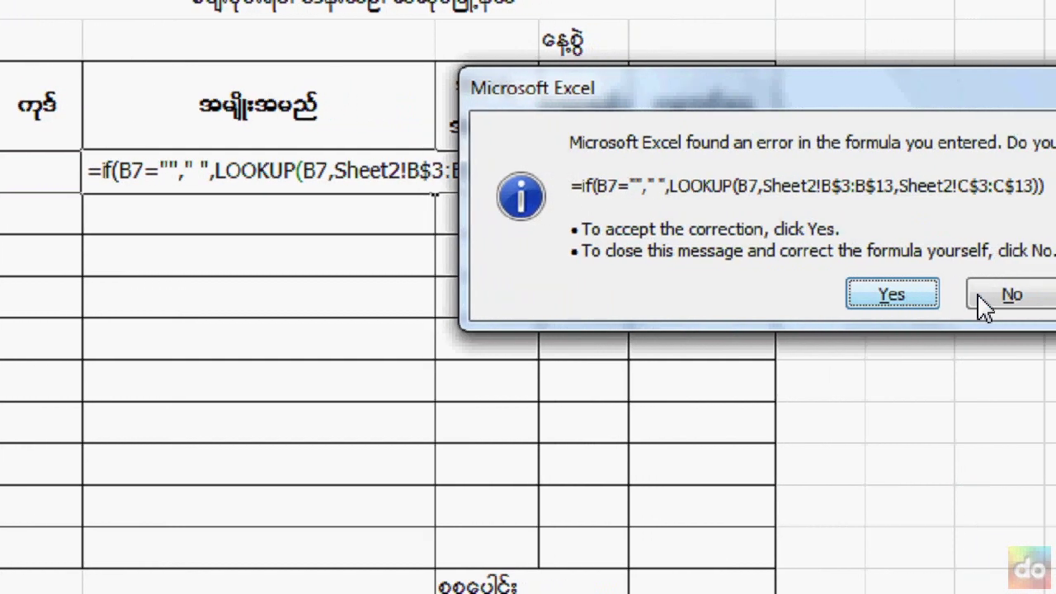
Decline Excel's suggested fix, add the closing parenthesis and commit C7's IF/LOOKUP formula.
click(1027, 299)
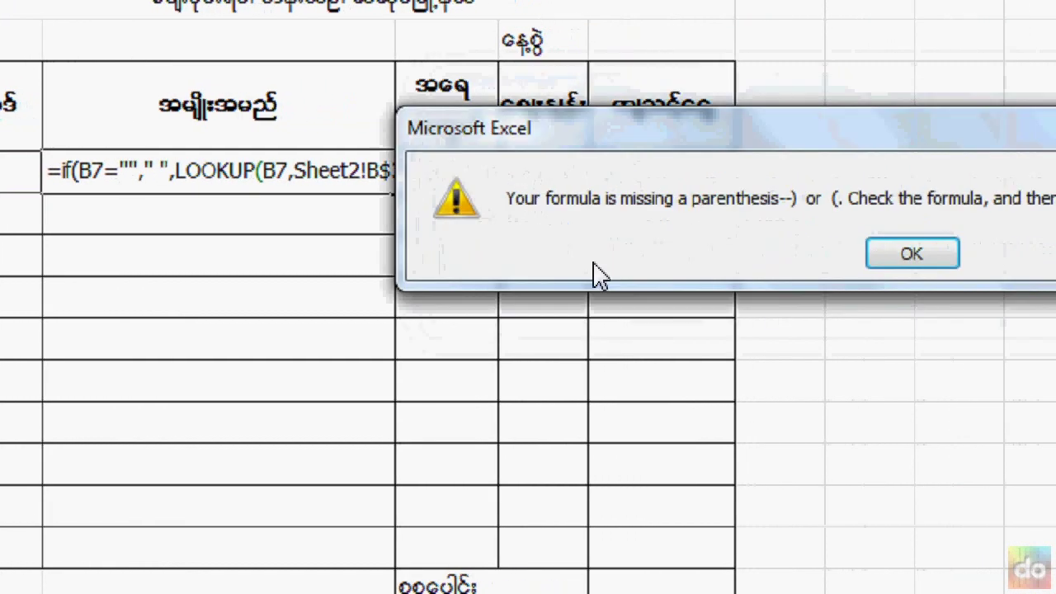
click(905, 256)
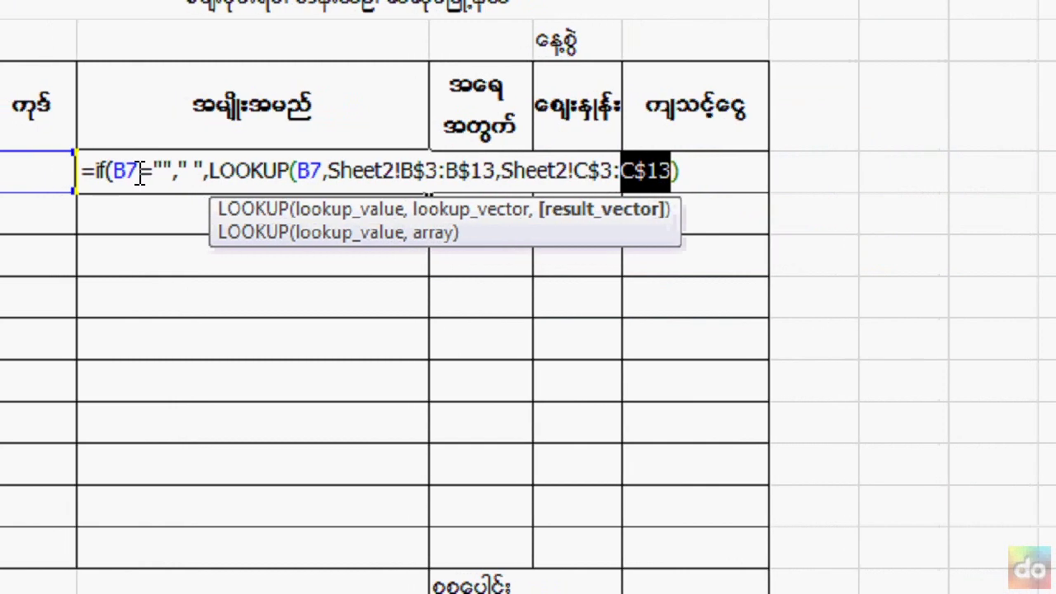
click(698, 171)
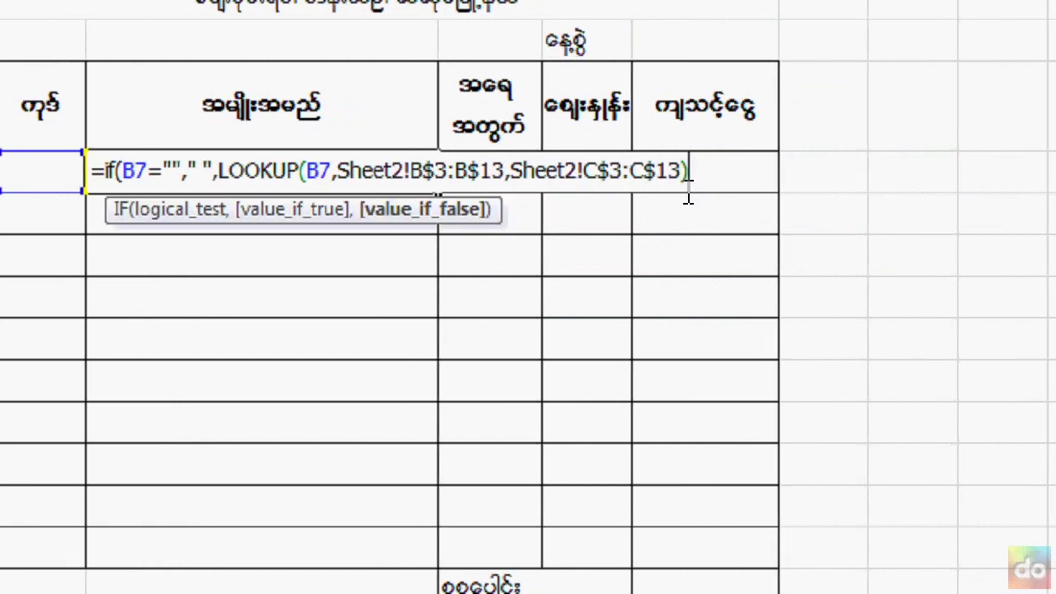
text())
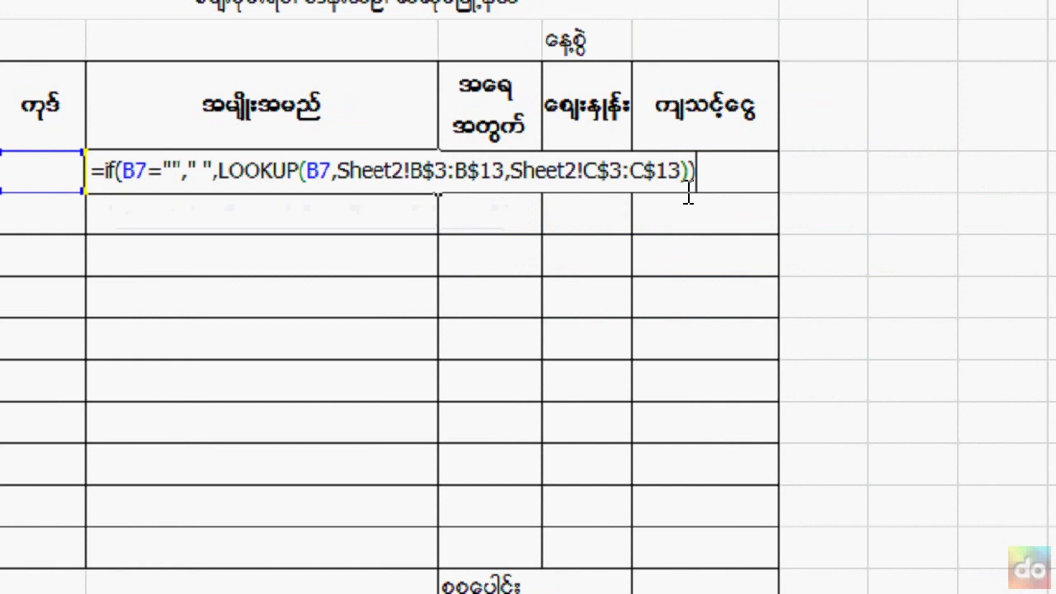
key(Return)
click(310, 165)
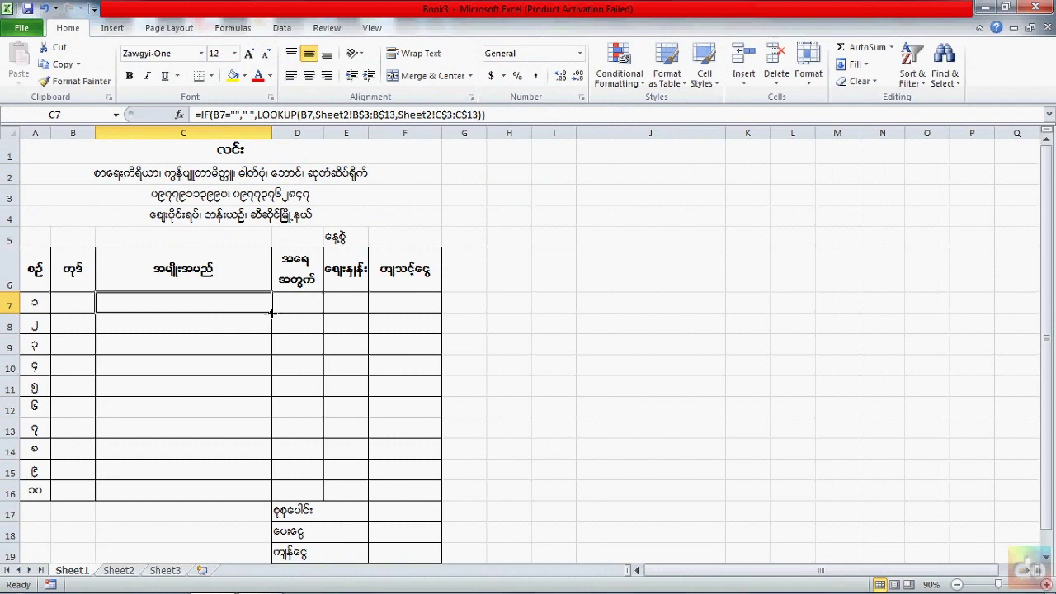
Fill C7's item-name formula down to C16 and select price cell E7.
drag(273, 314, 263, 495)
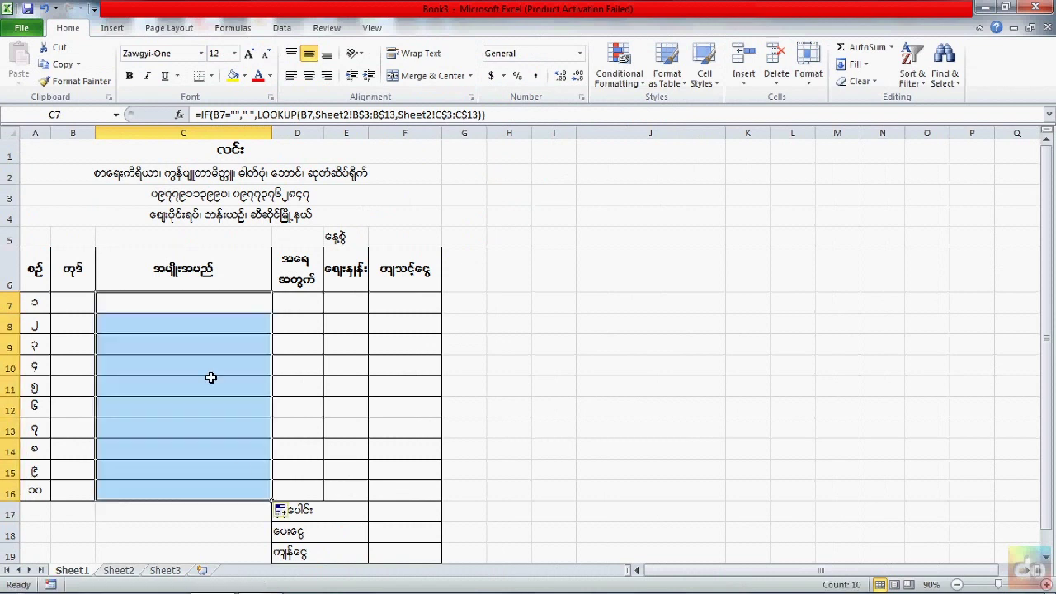
click(216, 307)
click(344, 306)
text(=)
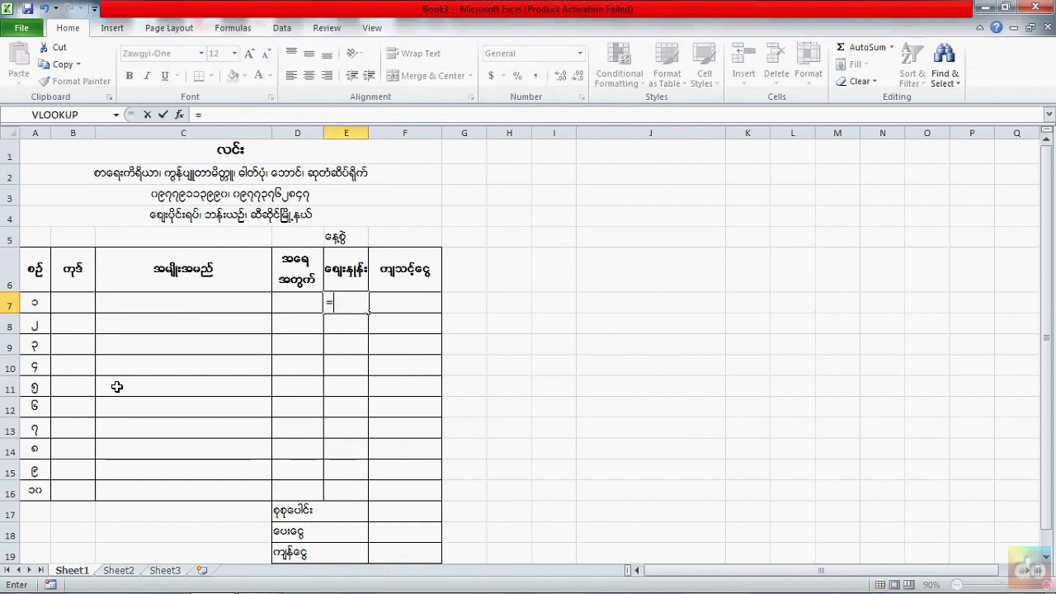
Start E7's formula as =IF(B7=""," ",LOOKUP(B7, with B7 as the lookup value.
text(if)
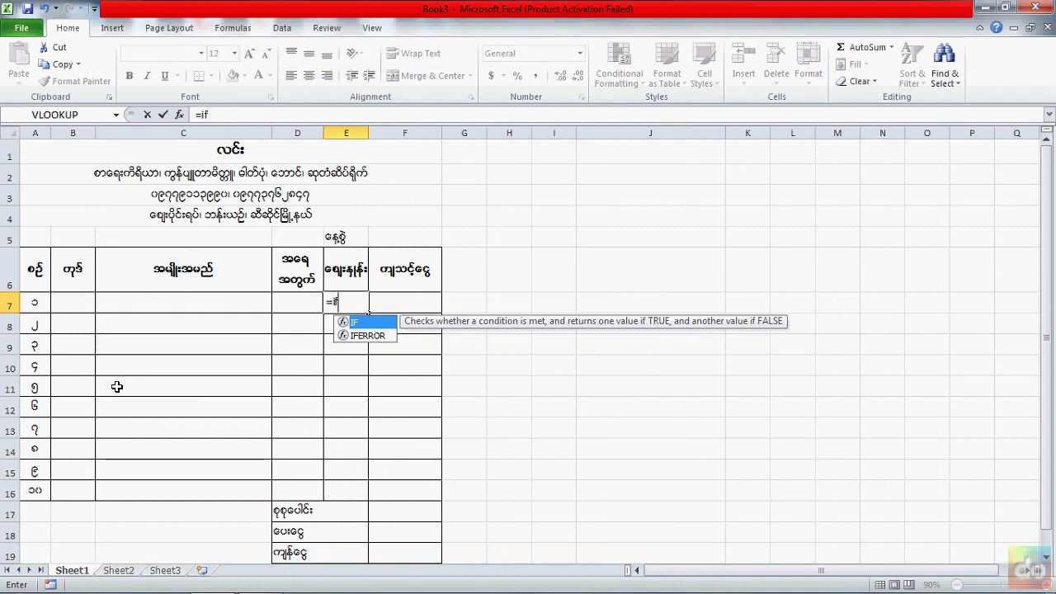
text(()
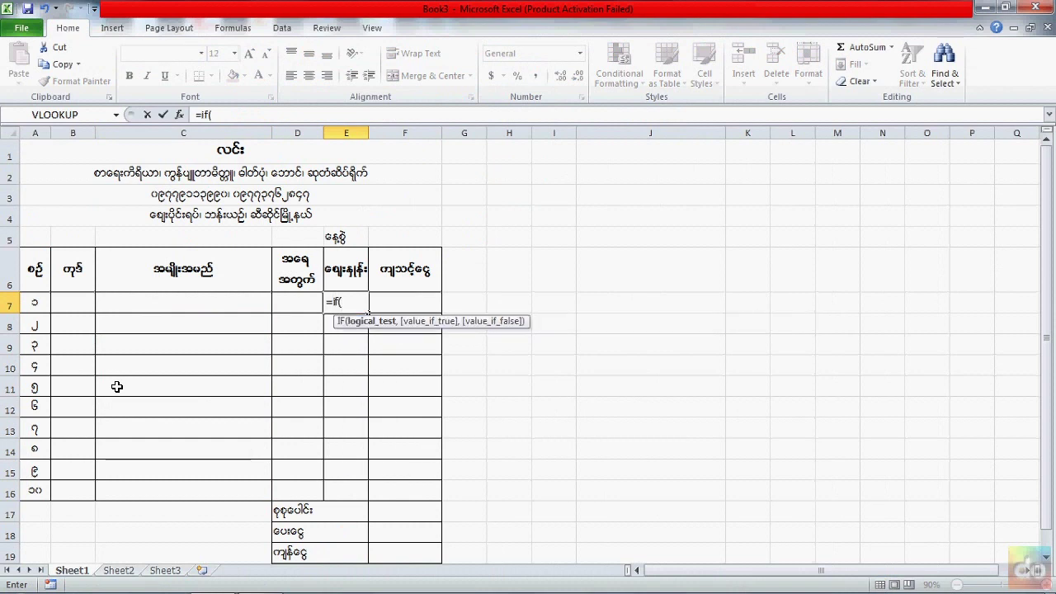
click(83, 302)
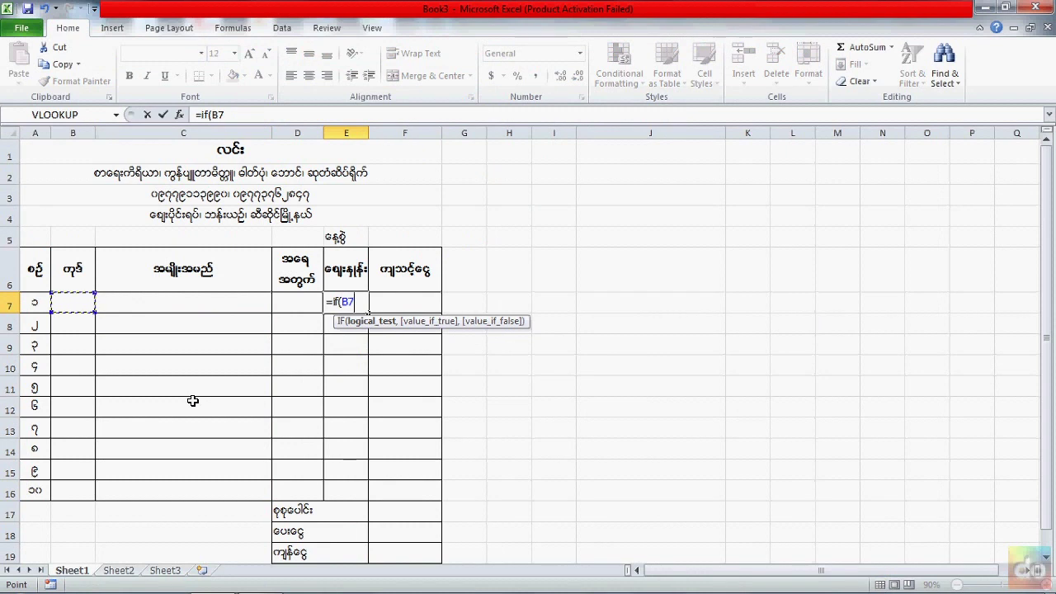
text(=)
text("")
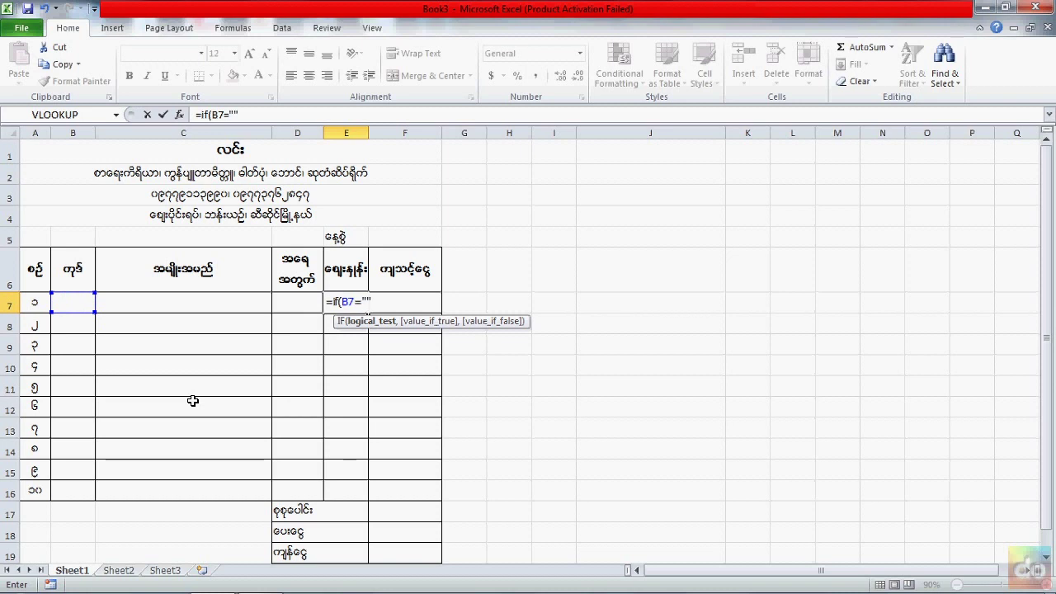
text(,")
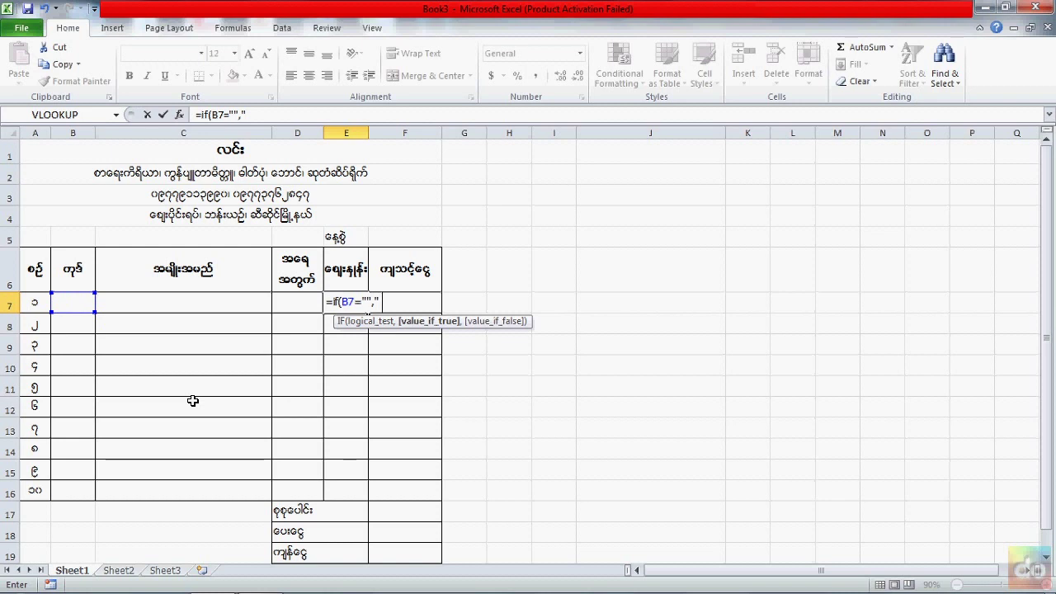
text( ",)
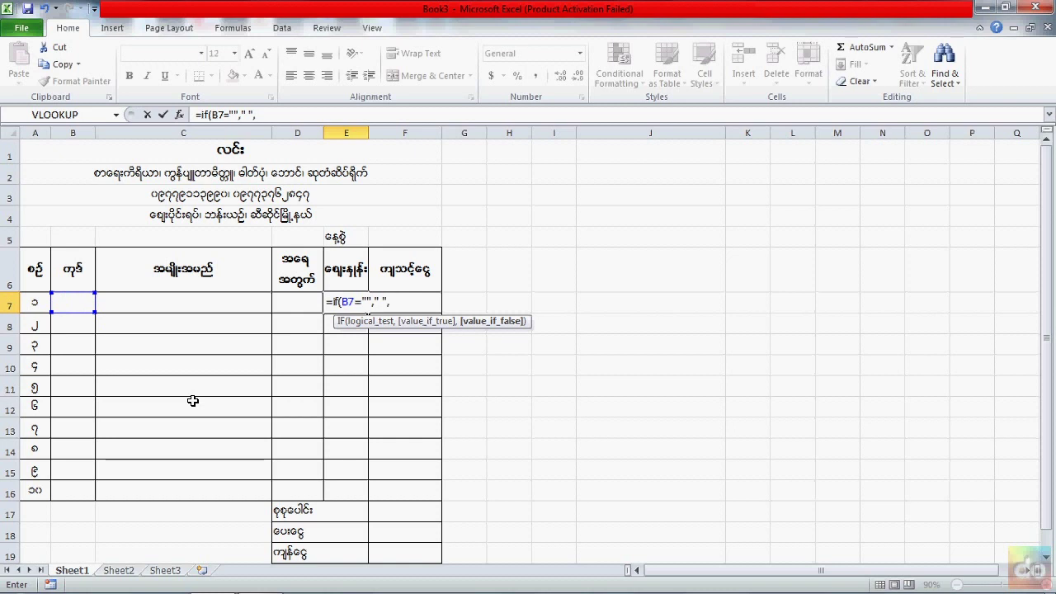
text(lookup)
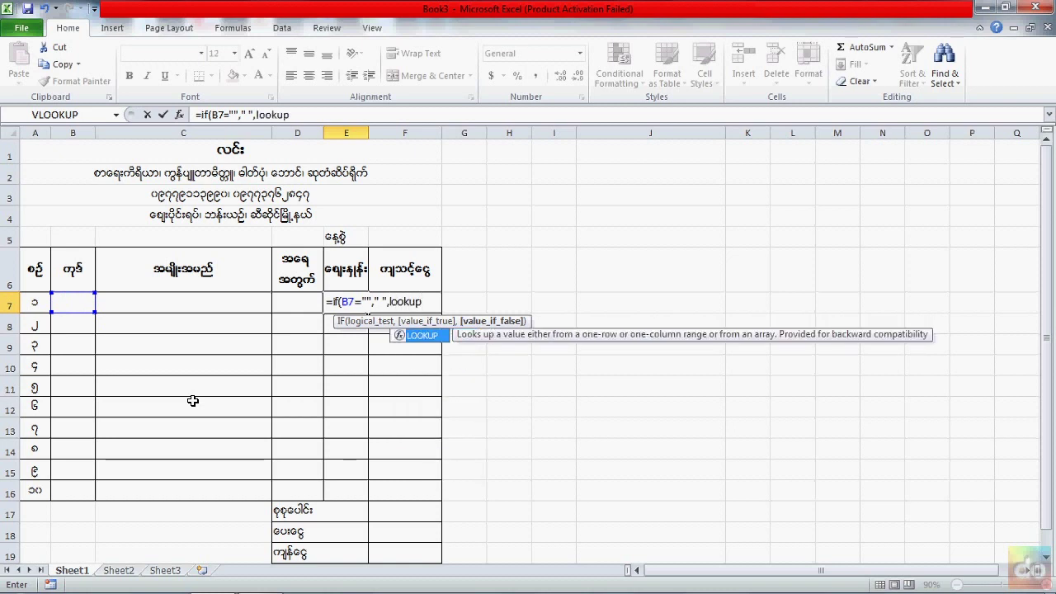
text(()
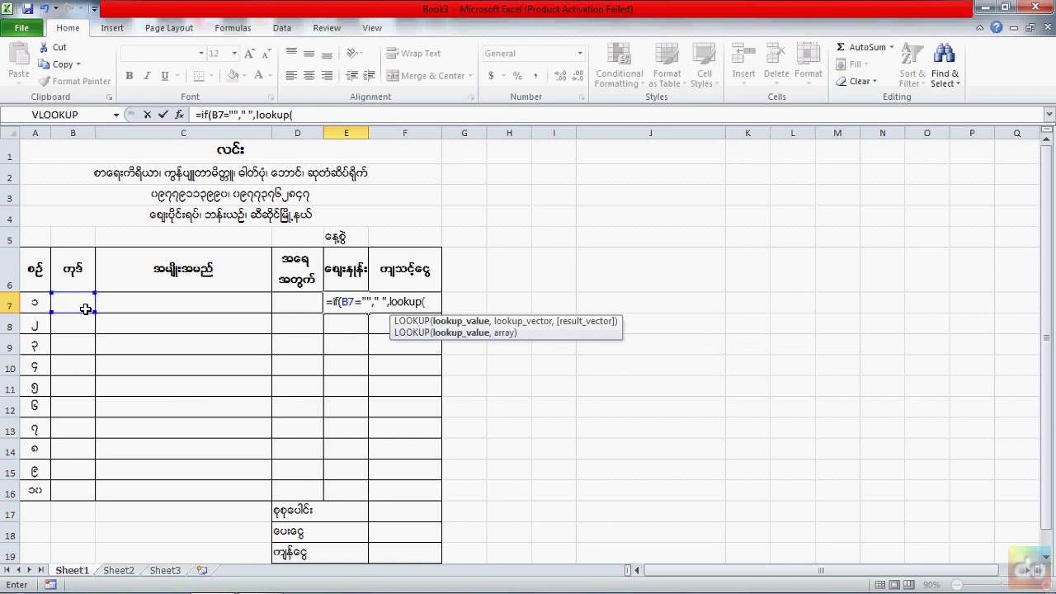
click(83, 305)
text(,)
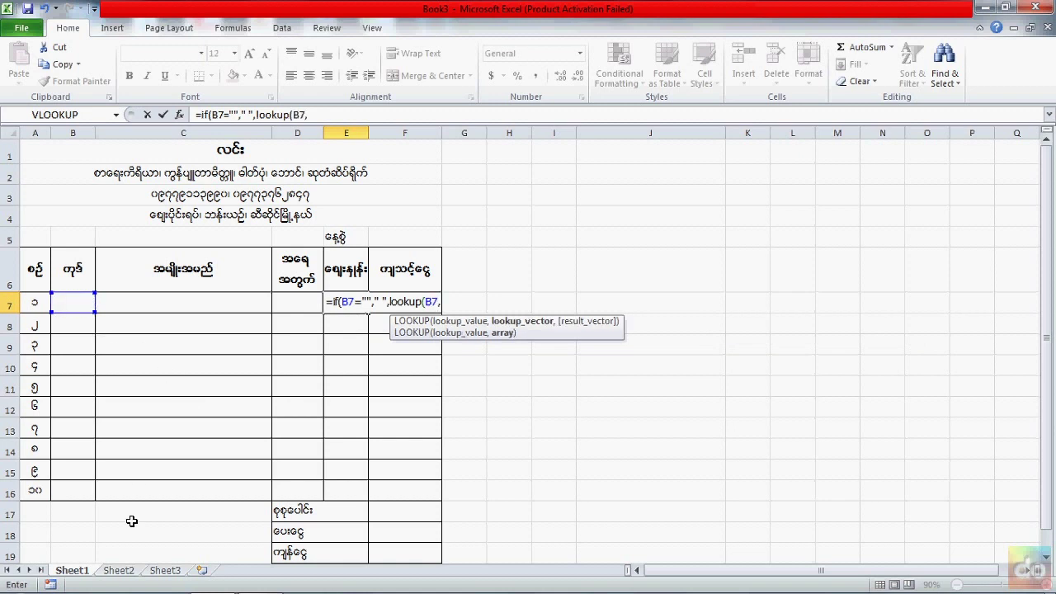
Complete it with Sheet2 codes B3:B13 and prices D3:D13, then commit.
click(122, 572)
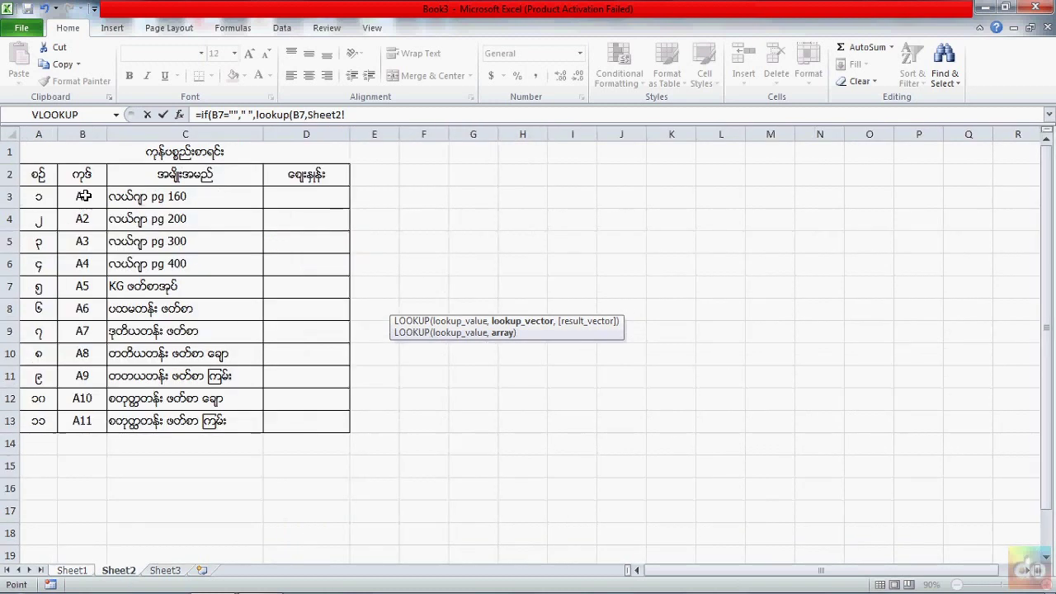
drag(84, 196, 83, 421)
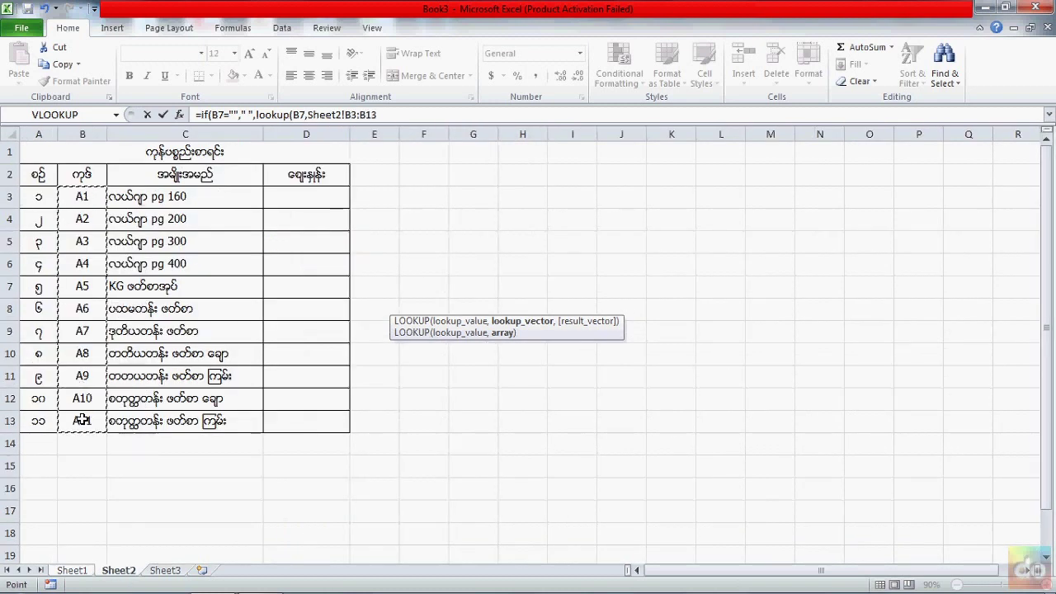
text(,)
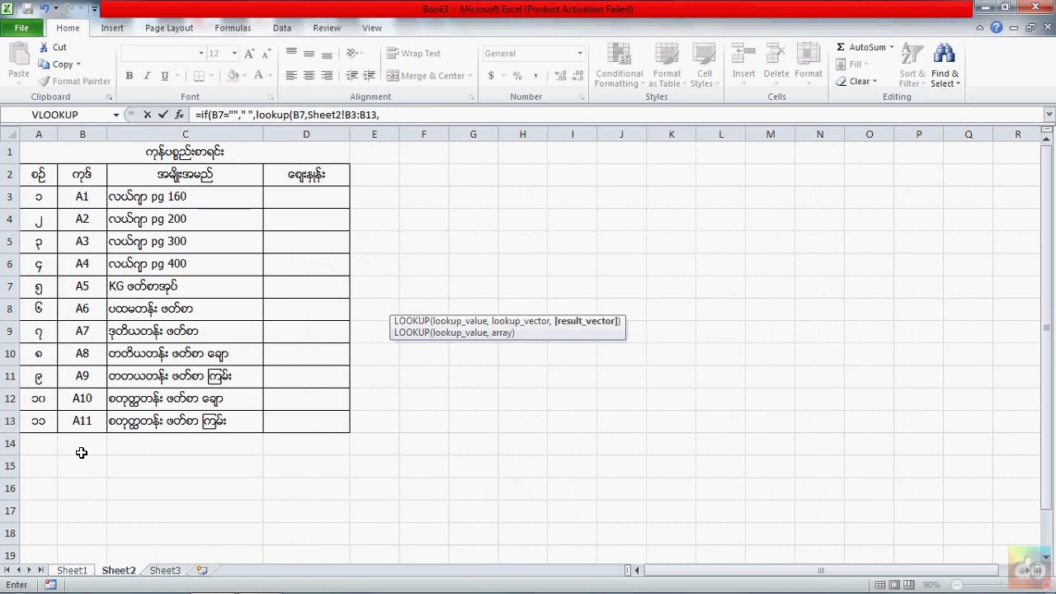
drag(302, 200, 306, 417)
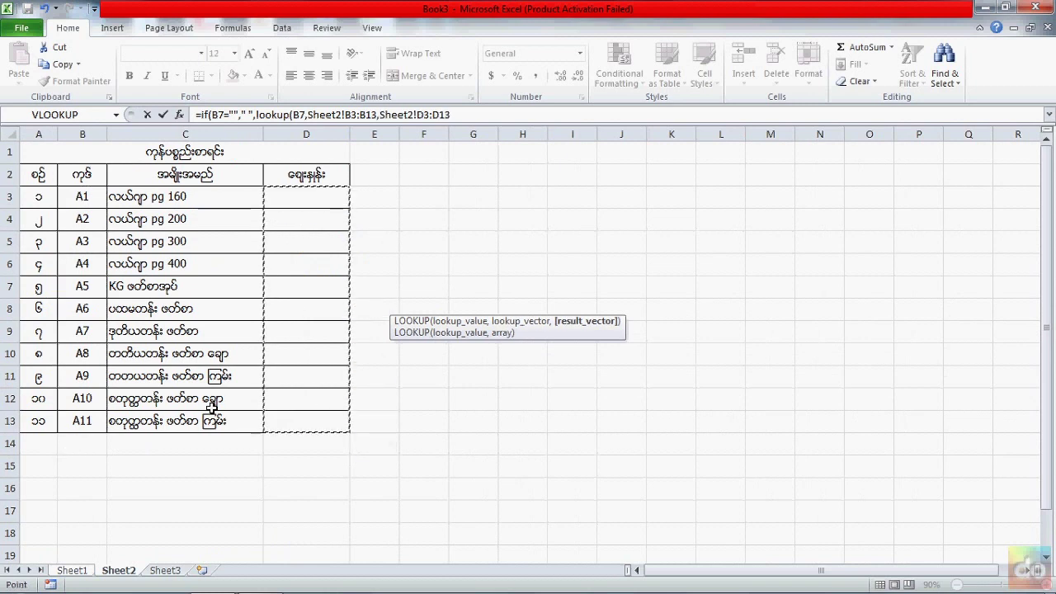
text())
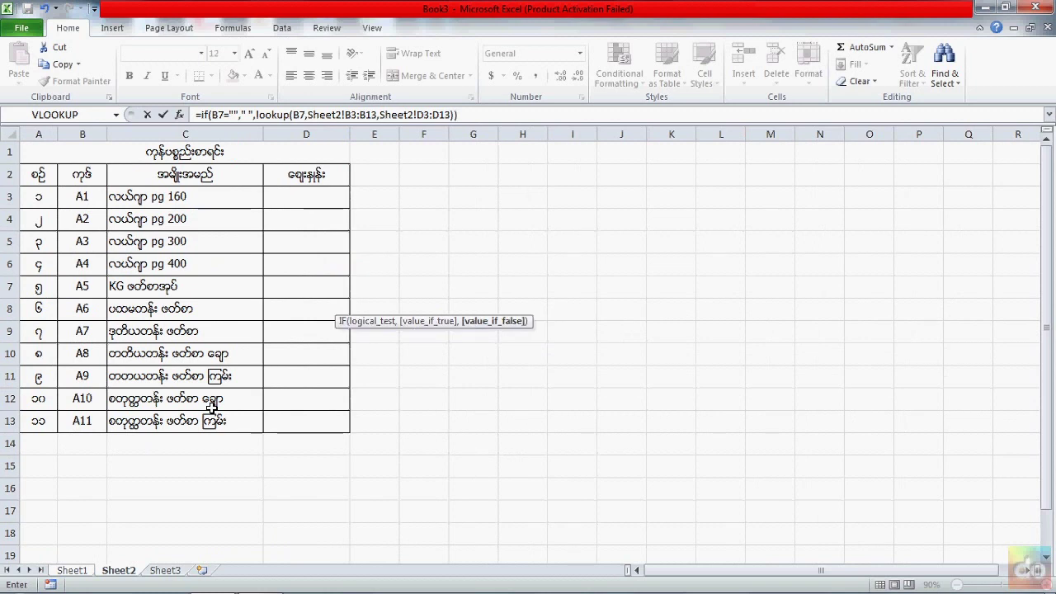
key(Return)
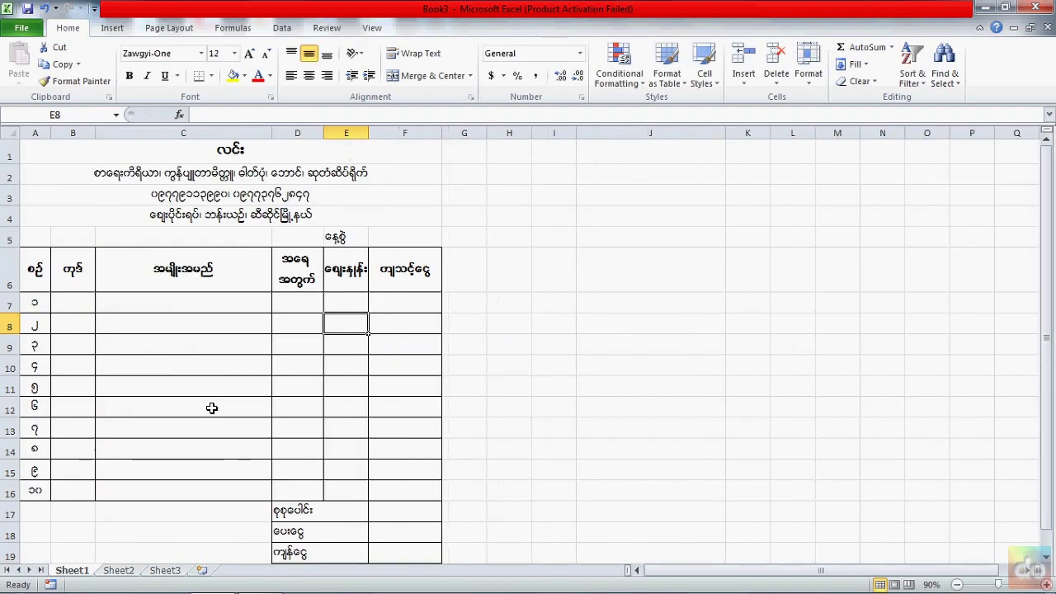
Edit E7's price formula to row-lock the Sheet2 ranges as B$3:B$13 and D$3:D$13.
click(353, 301)
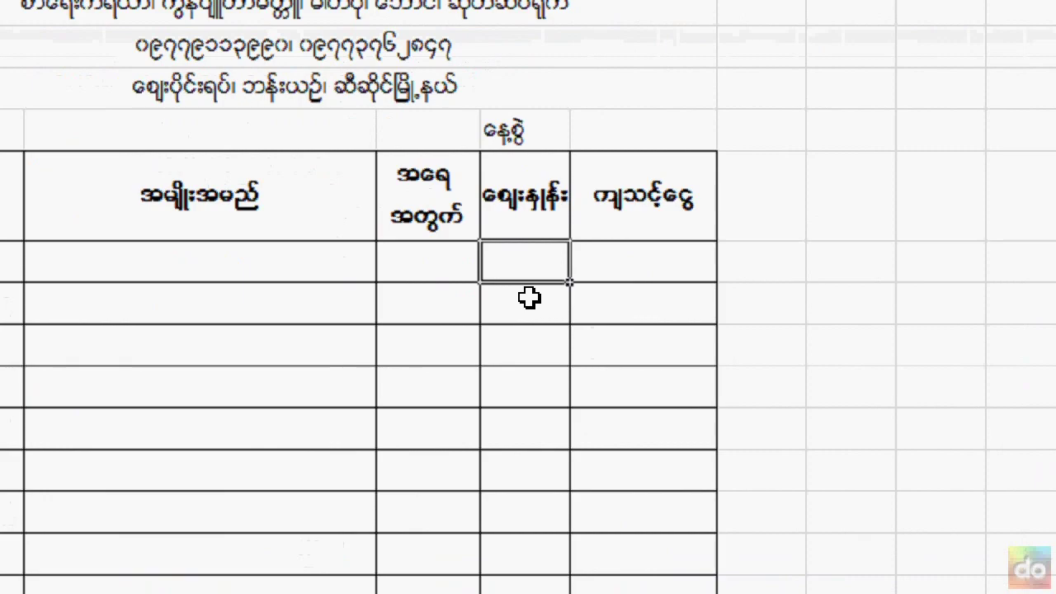
double_click(537, 262)
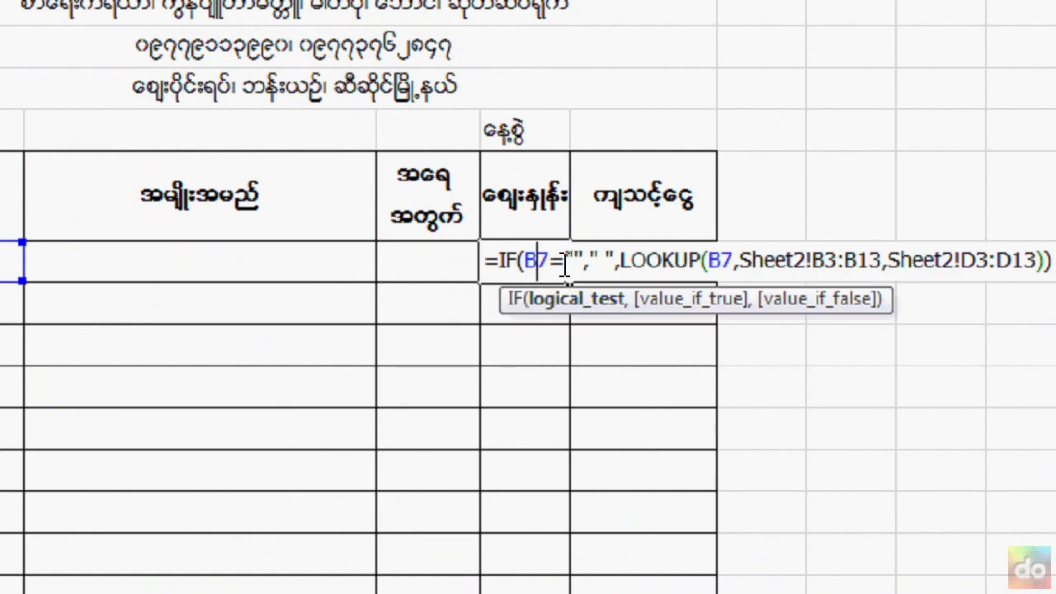
click(825, 263)
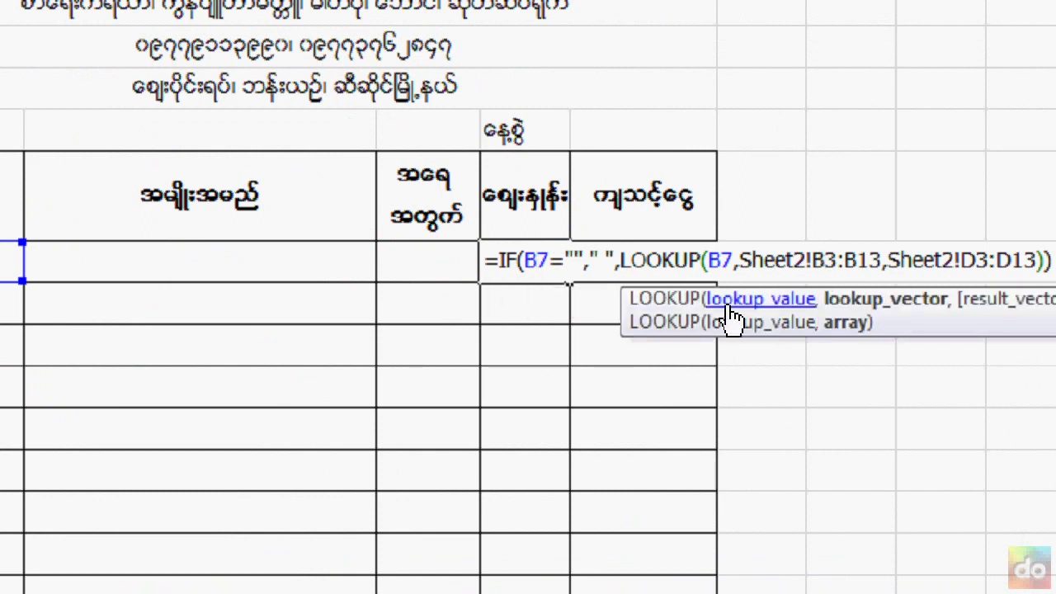
text($3:B)
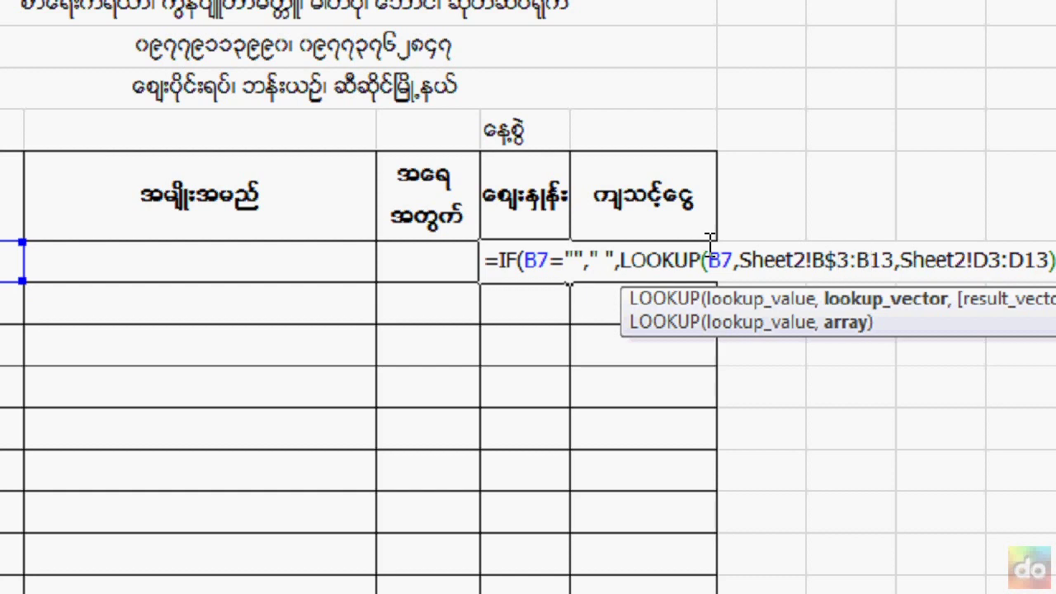
text($)
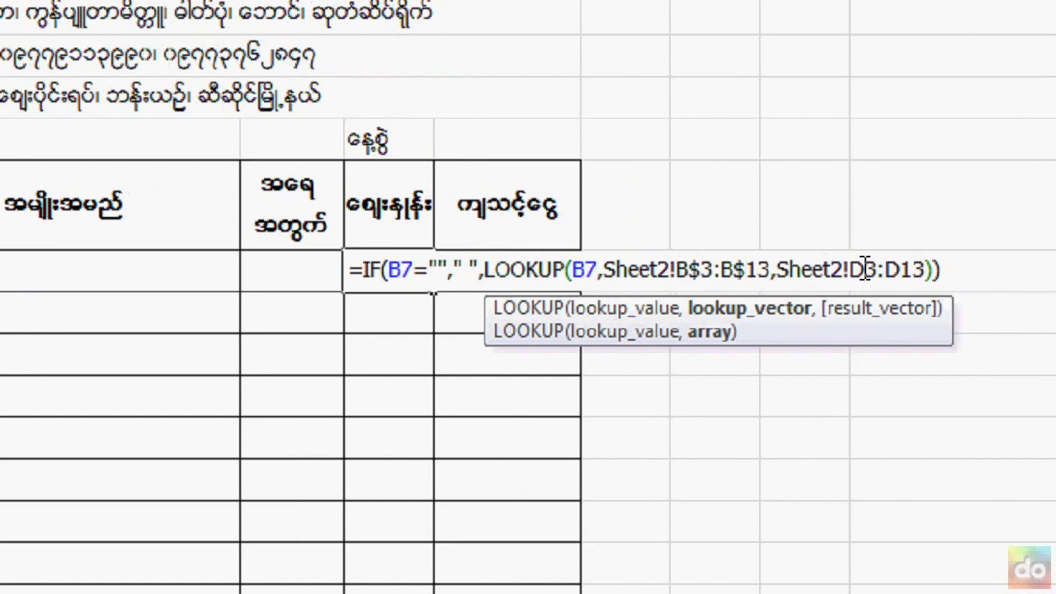
click(864, 269)
text($)
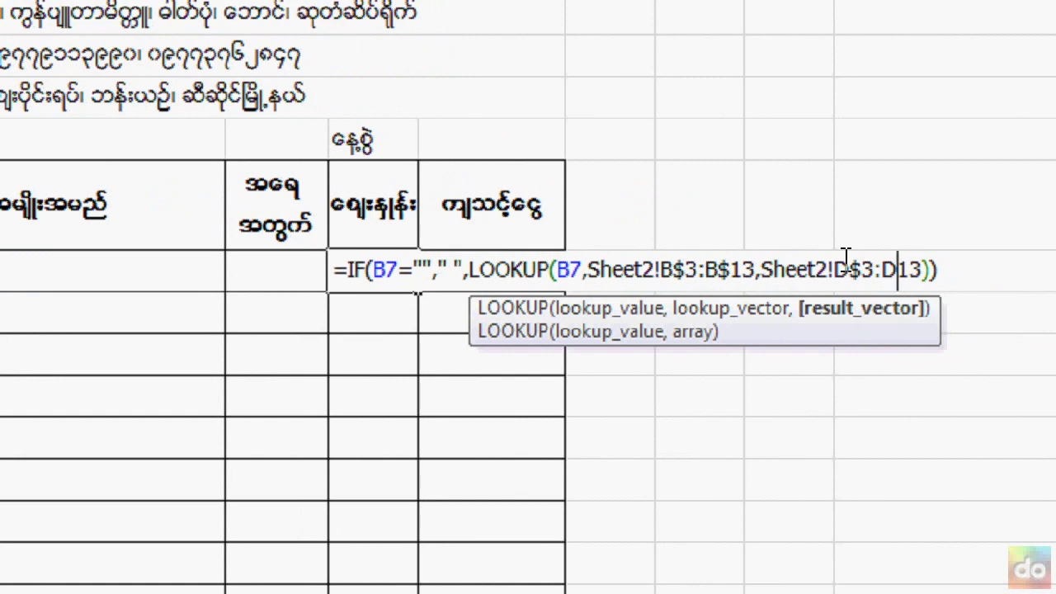
text($)
Confirm the anchored price formula and fill it from E7 down to E16.
key(Return)
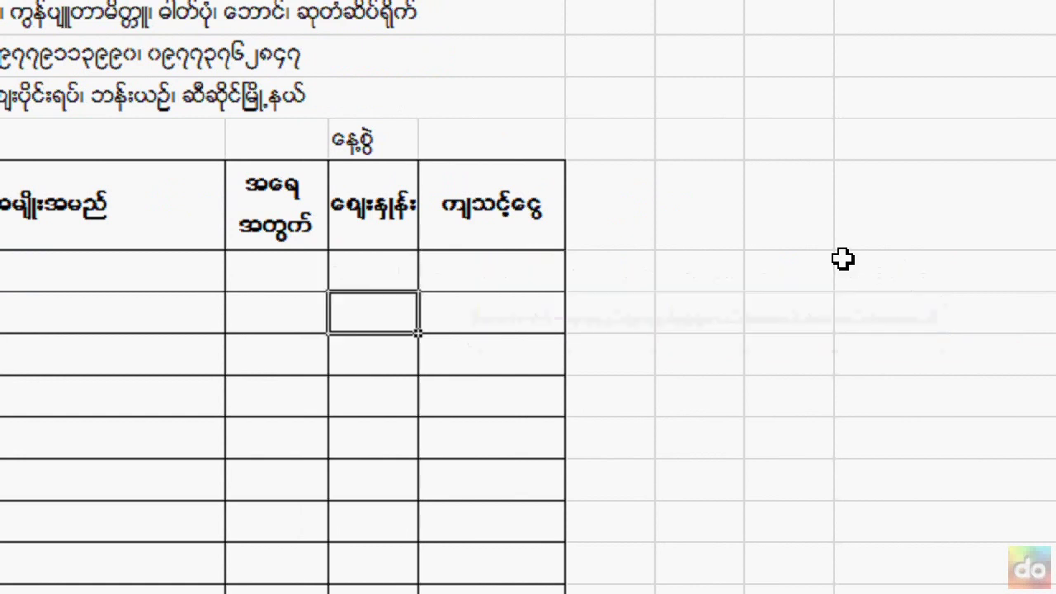
click(386, 273)
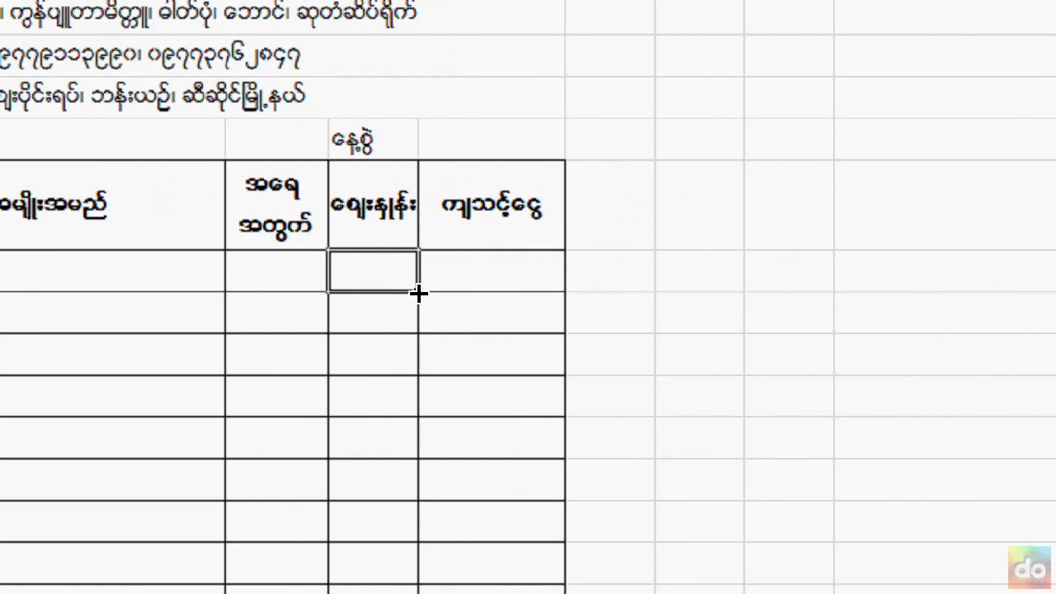
mouse_move(419, 293)
mouse_down()
mouse_move(397, 509)
mouse_move(395, 487)
mouse_up()
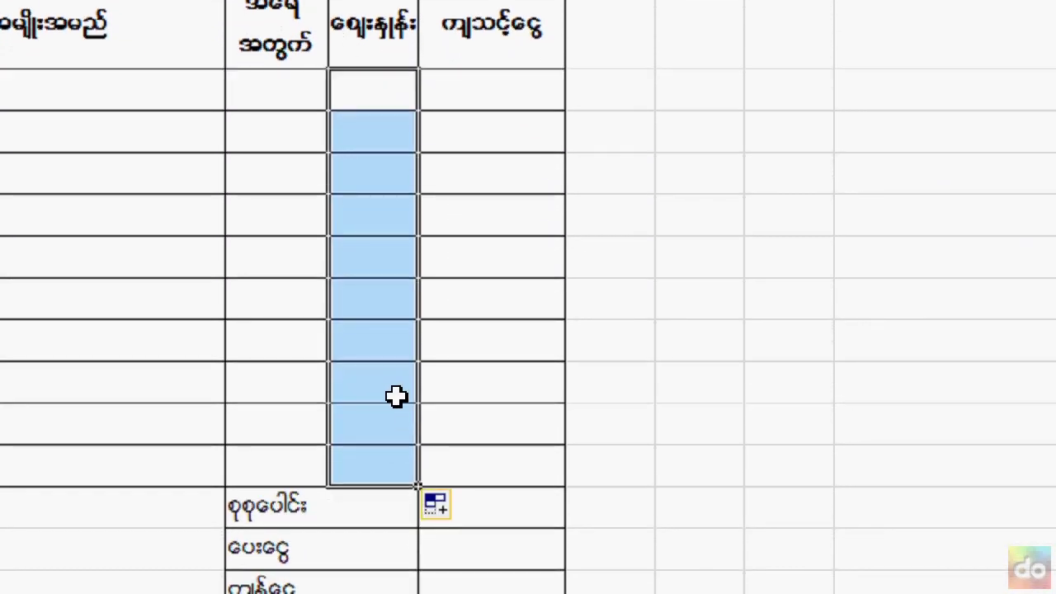
click(396, 397)
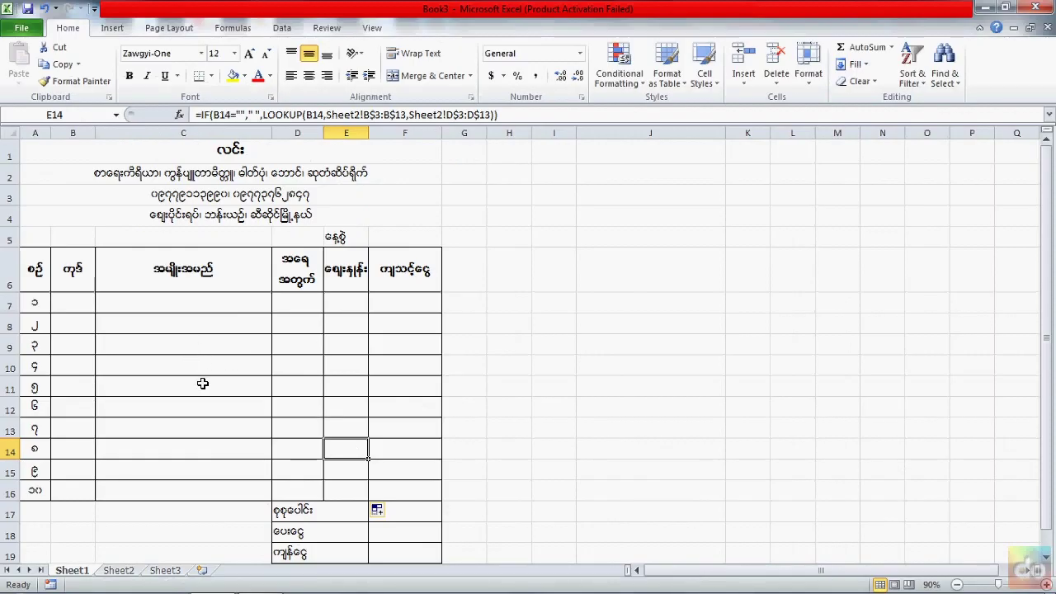
Enter test code A1 in B7, then compare the result against Sheet2's product list.
click(84, 302)
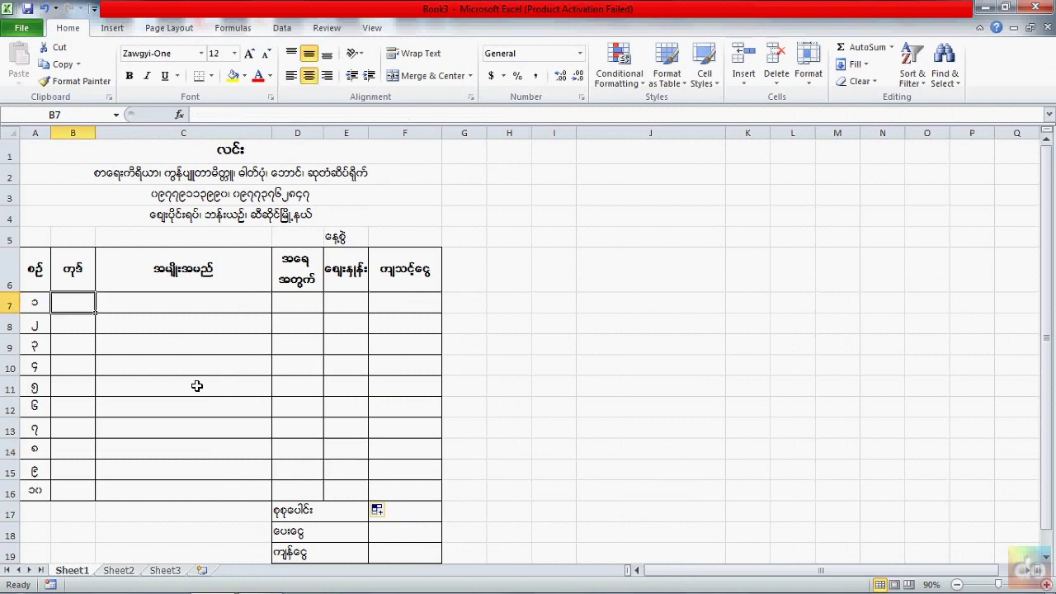
text(A1)
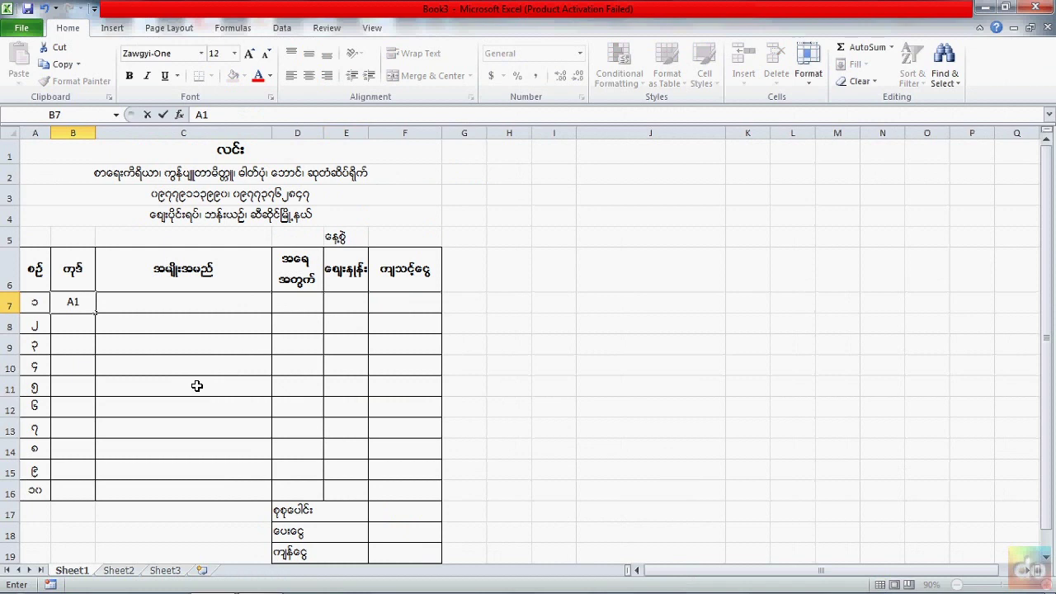
key(Return)
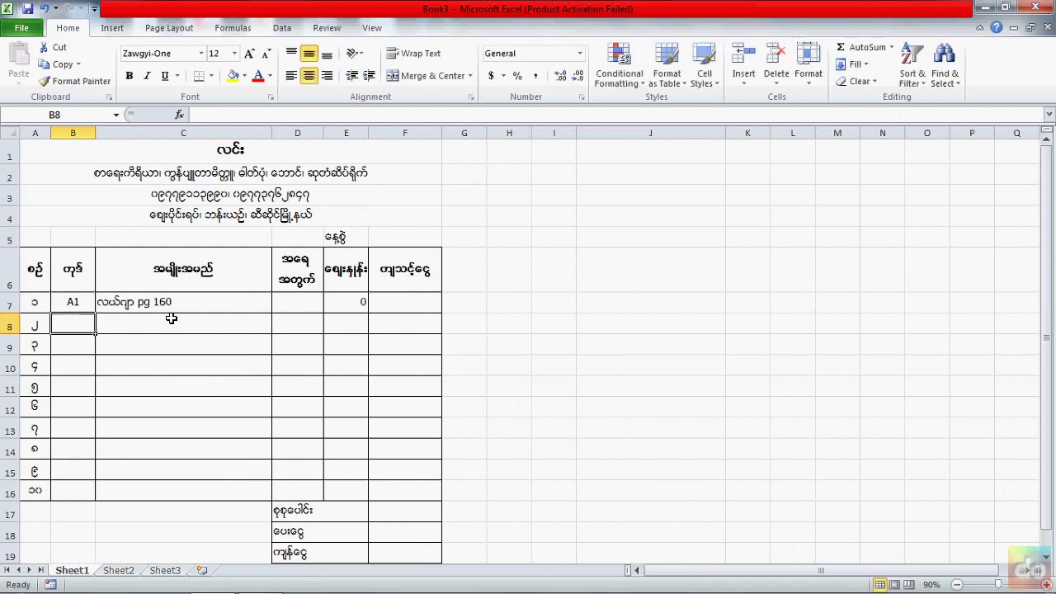
click(124, 572)
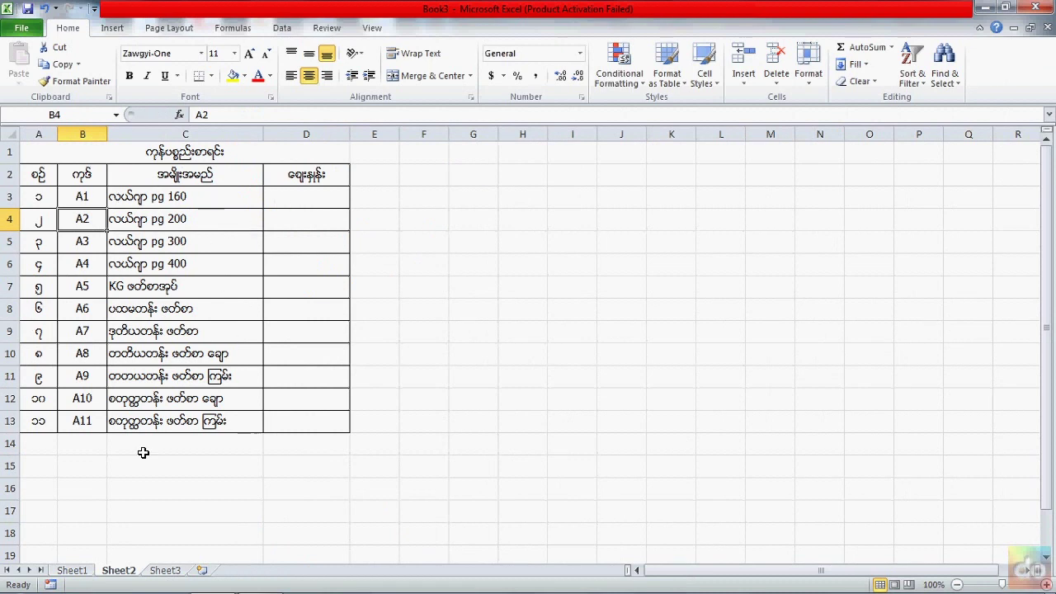
click(72, 572)
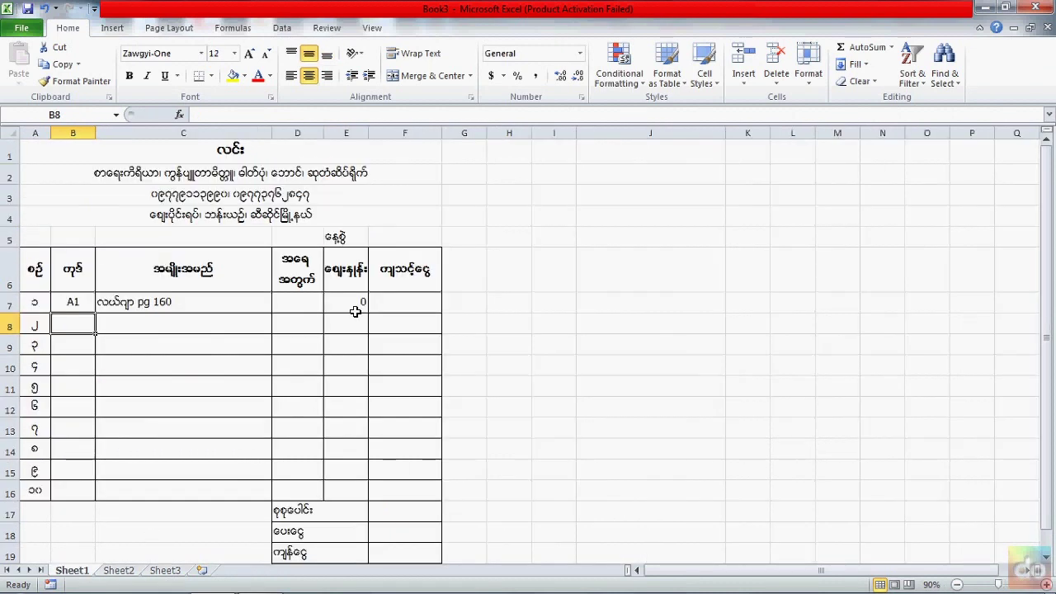
click(118, 571)
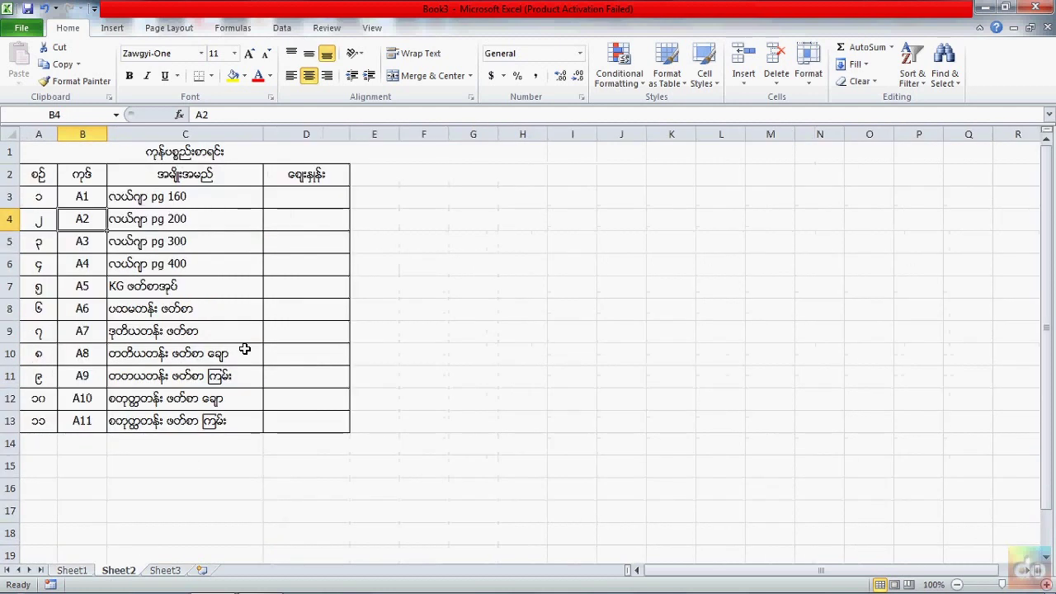
Enter prices 100, 200, 300, 400 and 500 in column D for codes A1–A5.
click(302, 203)
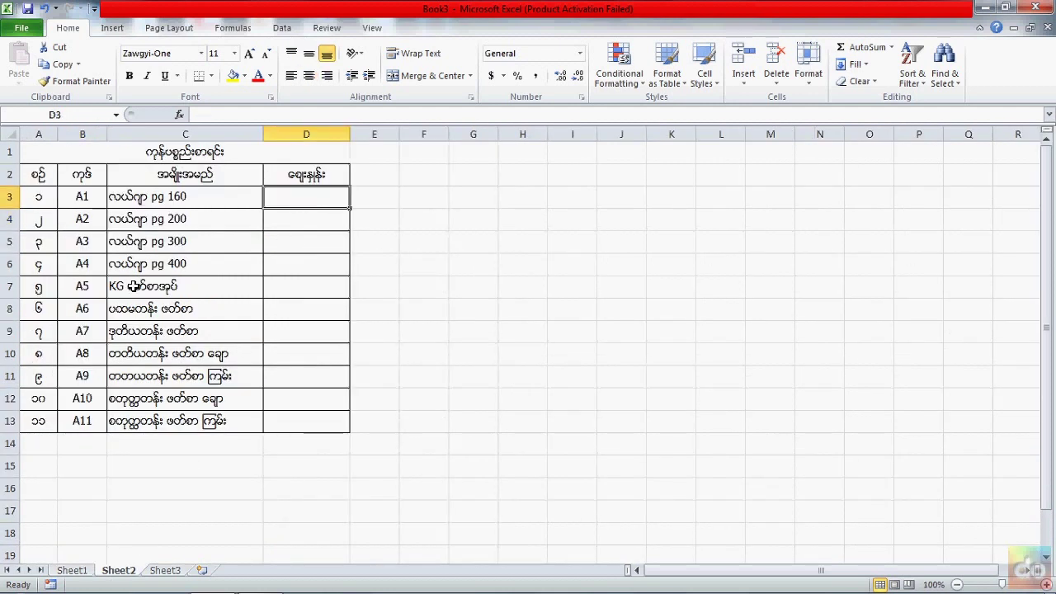
text(100)
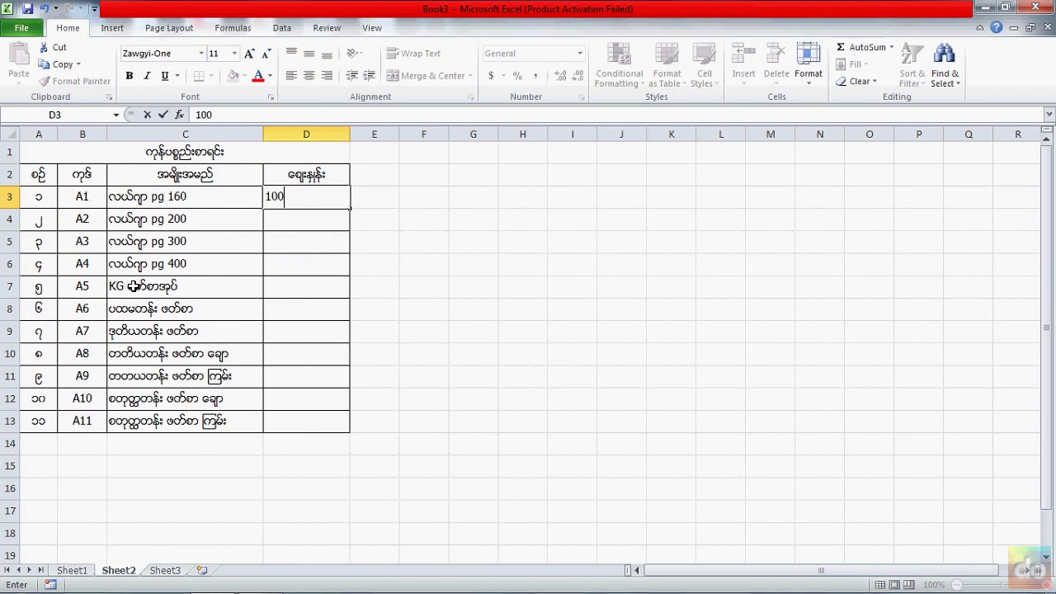
key(Return)
text(20)
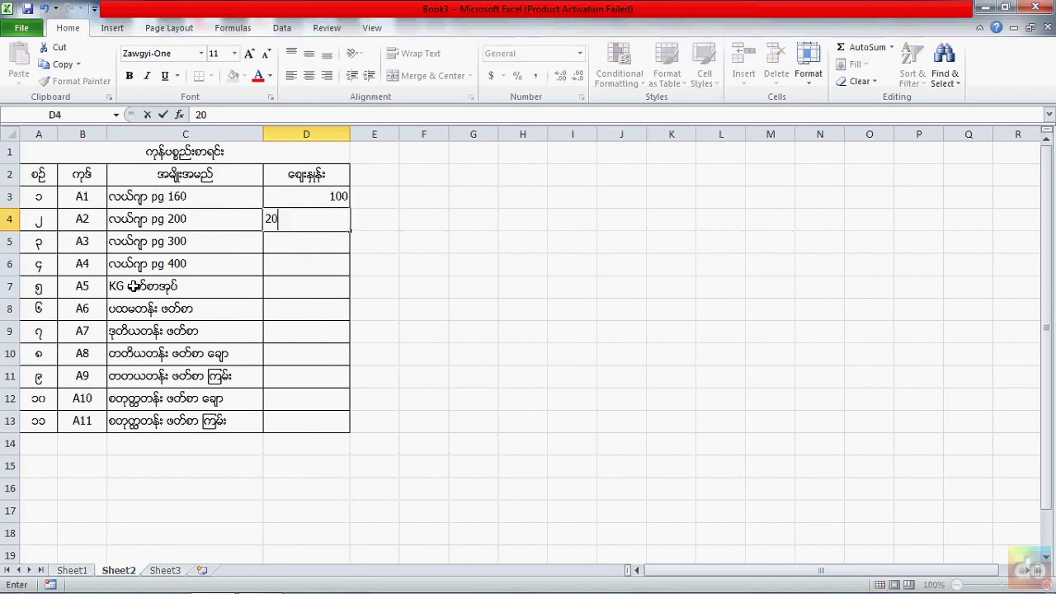
text(0)
key(Return)
text(300)
key(Return)
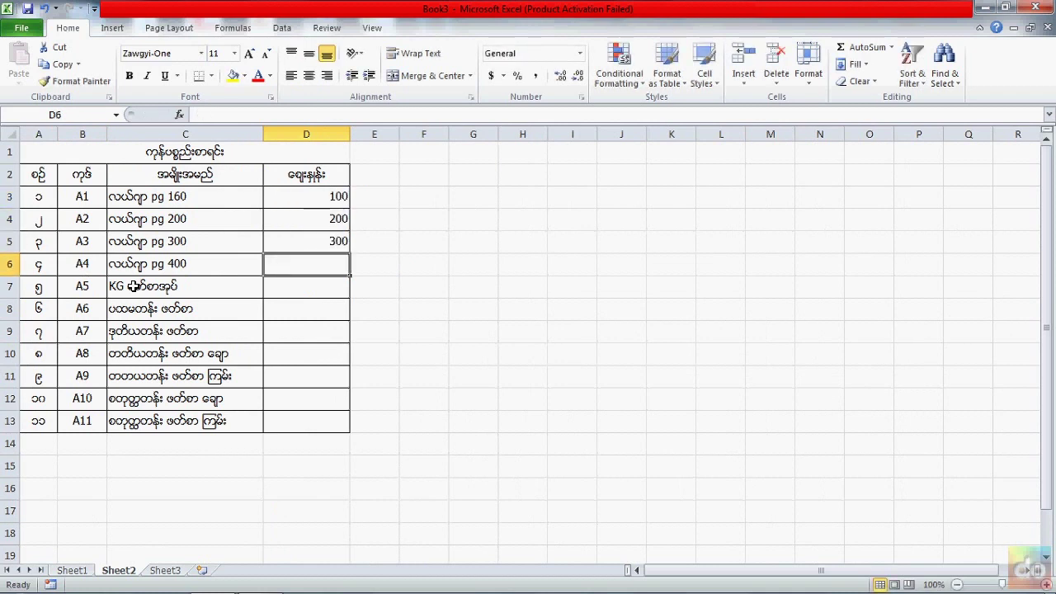
text(400)
key(Return)
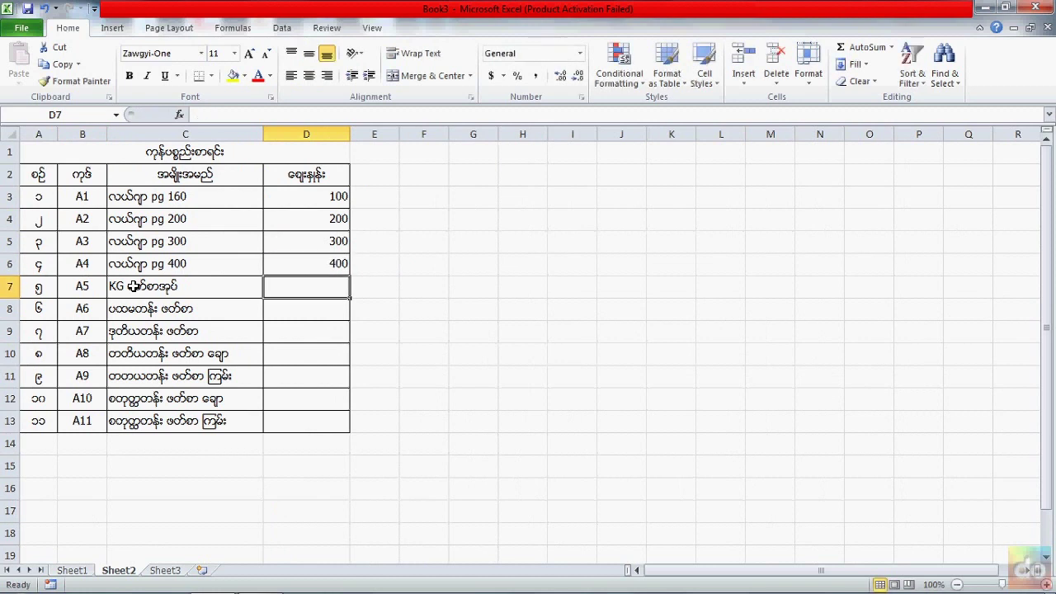
text(500)
key(Return)
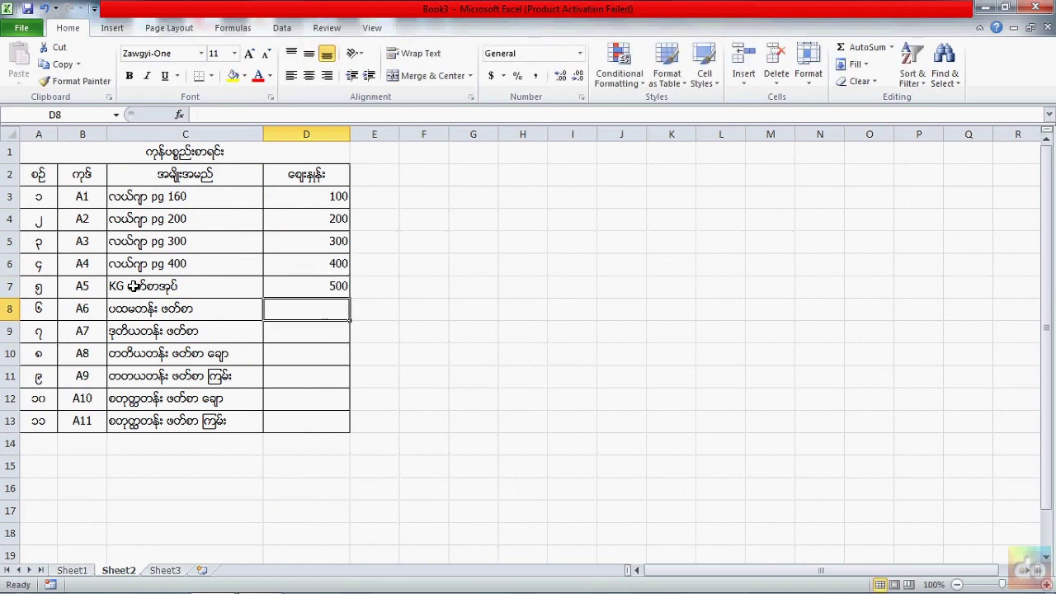
Enter prices 600, 700, 800, 900, 1000 and 1100 for codes A6–A11.
text(6)
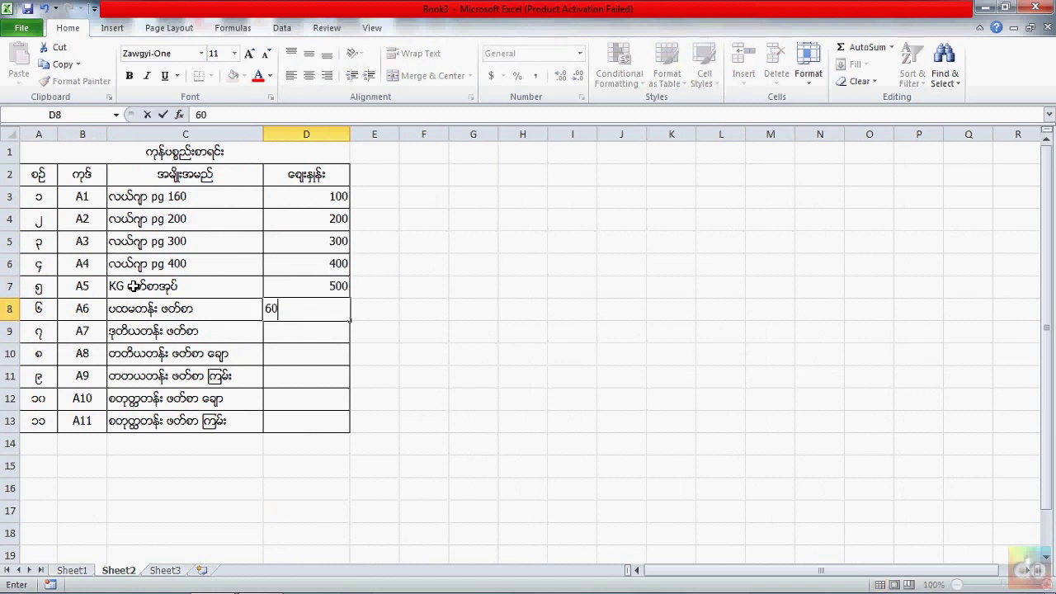
text(0)
key(Return)
text(7)
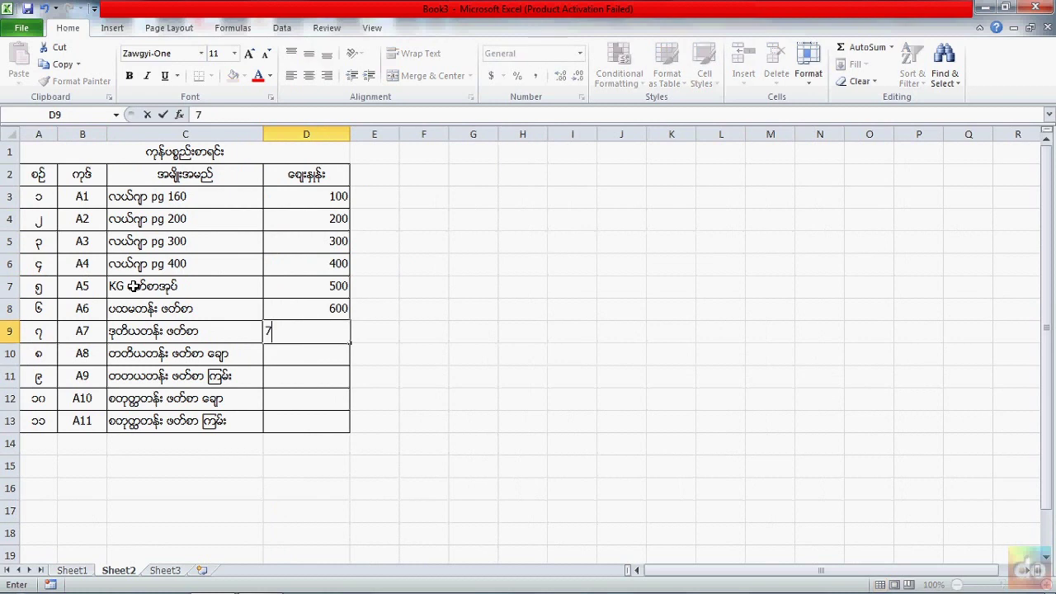
text(00)
key(Return)
text(8)
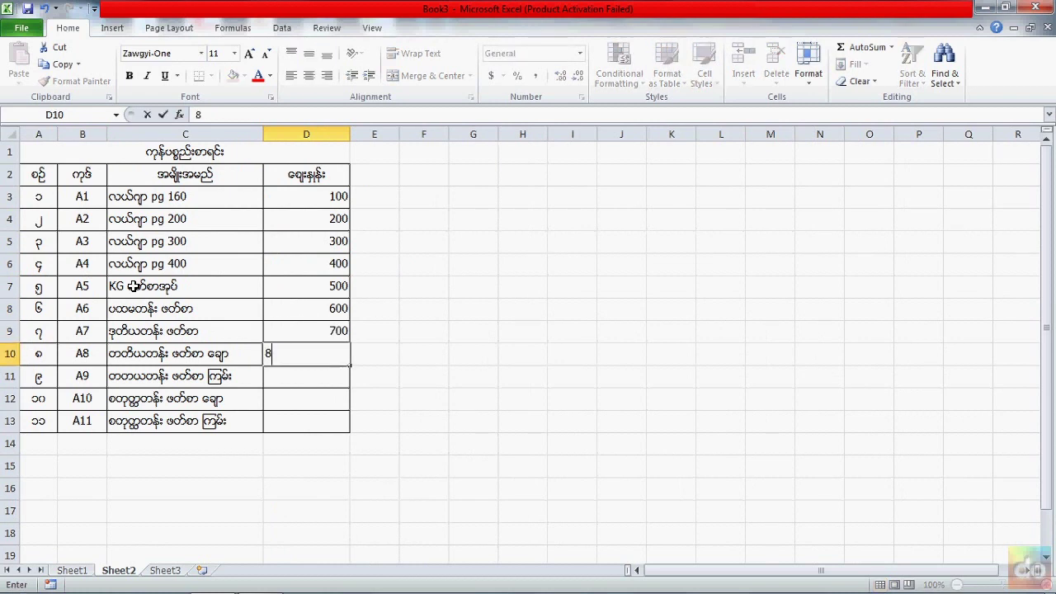
text(00)
key(Return)
text(9)
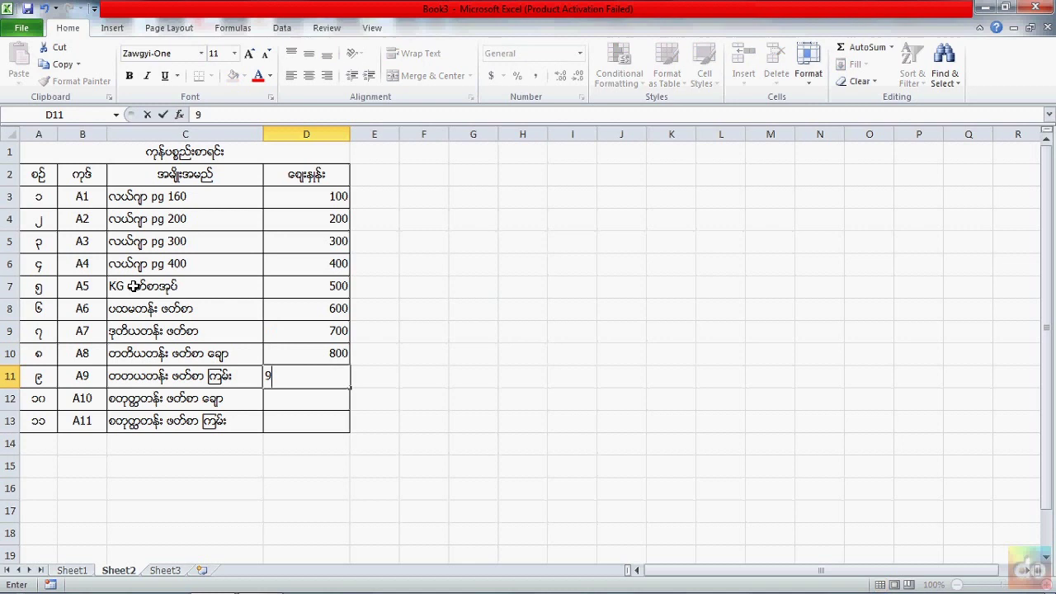
text(00)
key(Return)
text(10)
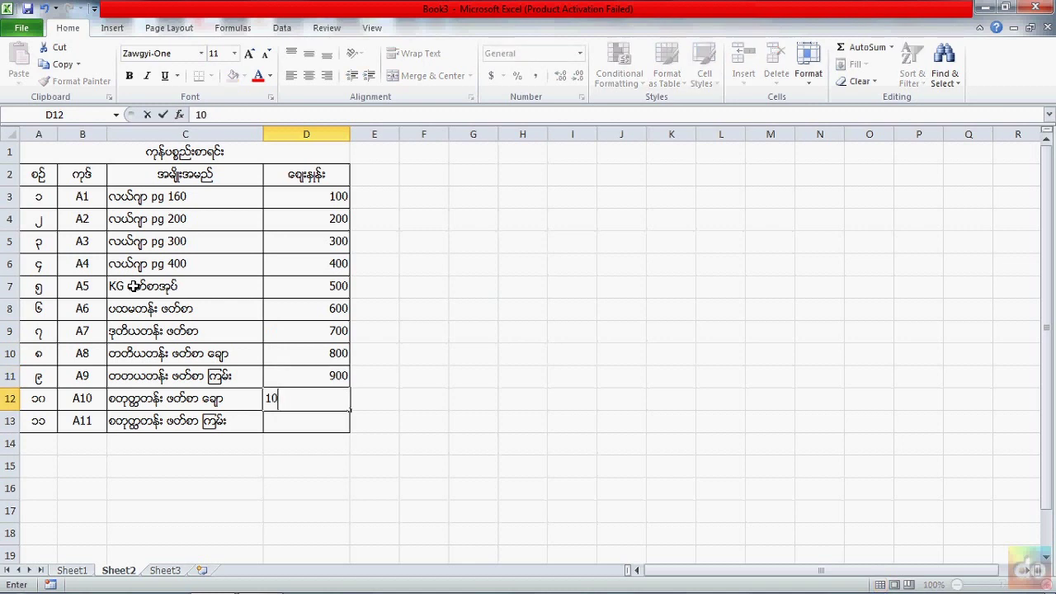
text(00)
key(Return)
text(11)
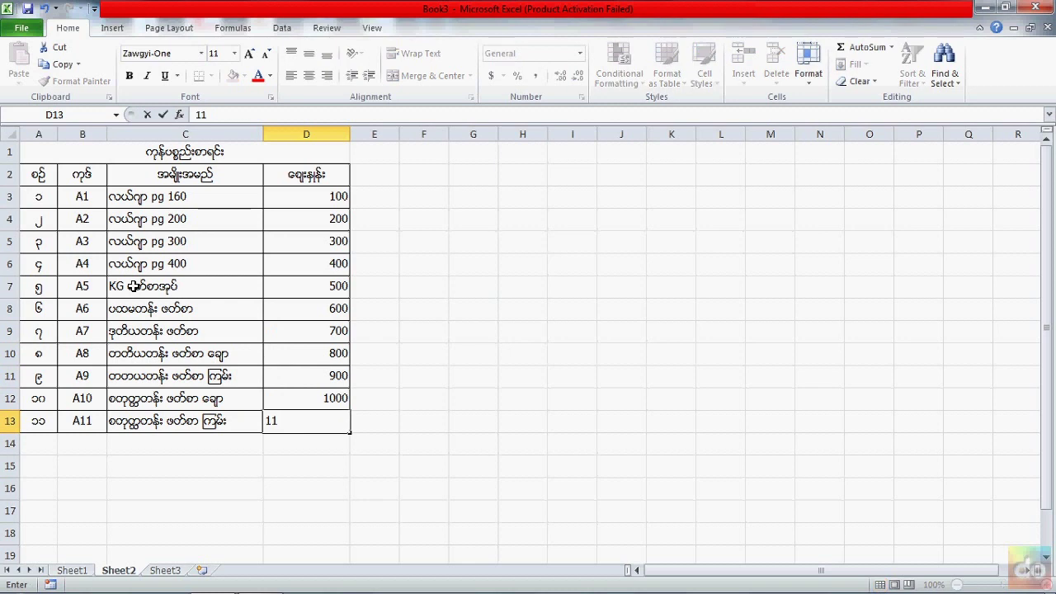
text(00)
key(Return)
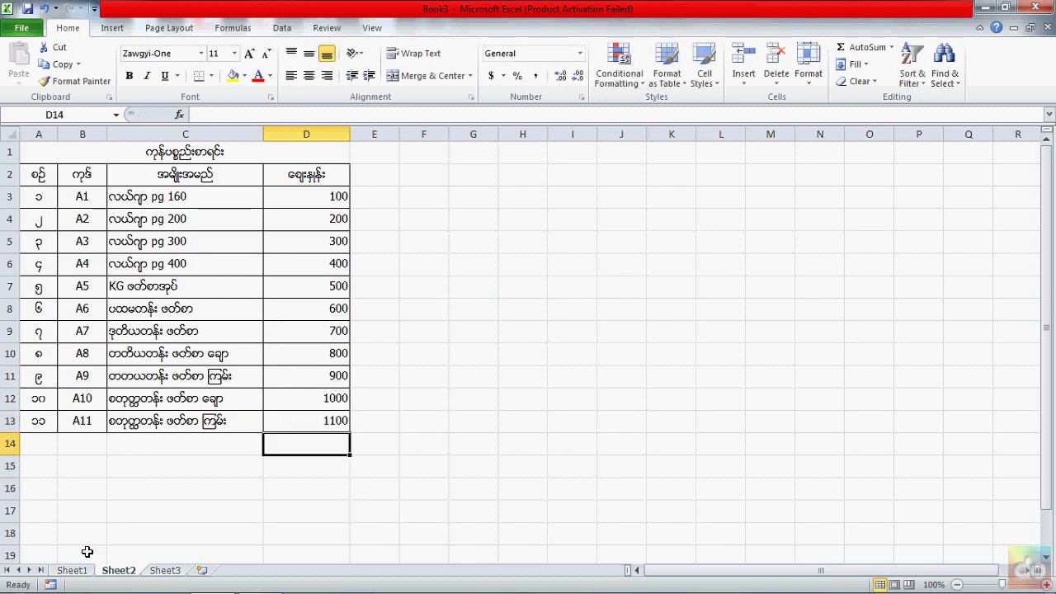
Set the invoice's first item code in B7 to A7 and compare with Sheet2.
click(86, 571)
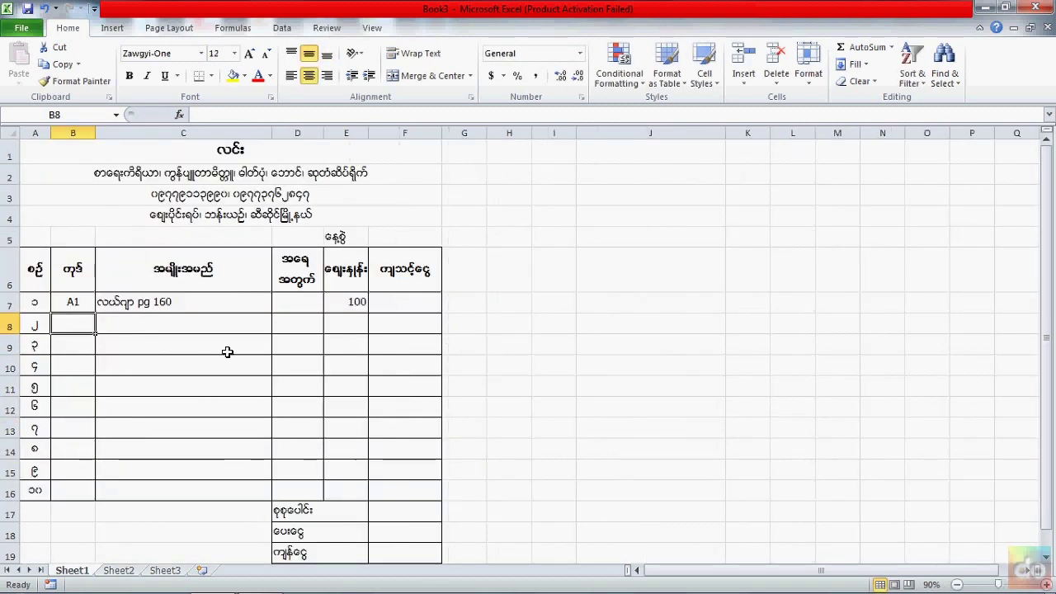
click(74, 304)
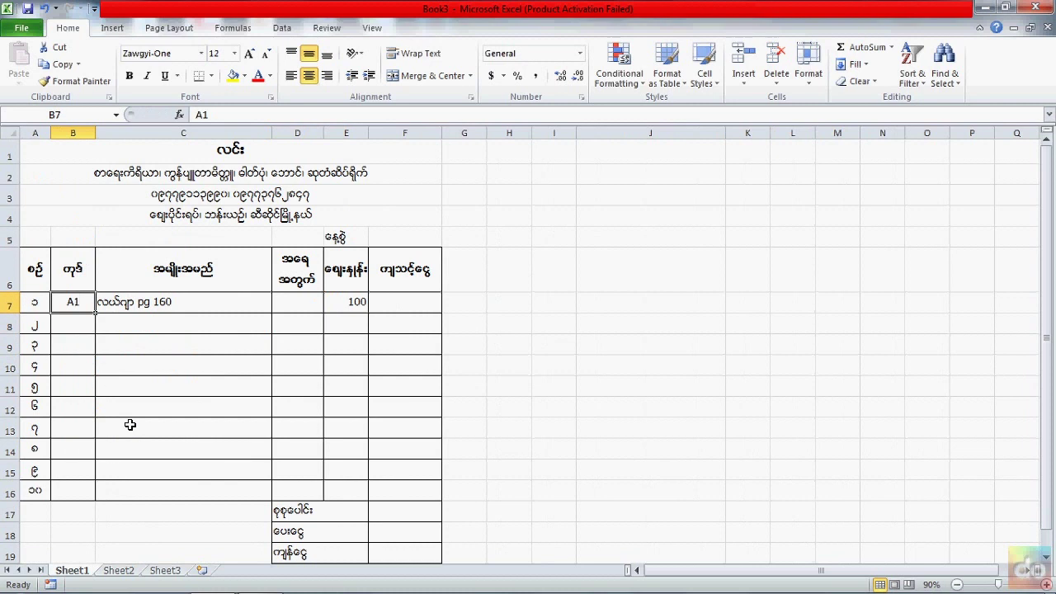
text(A7)
key(Return)
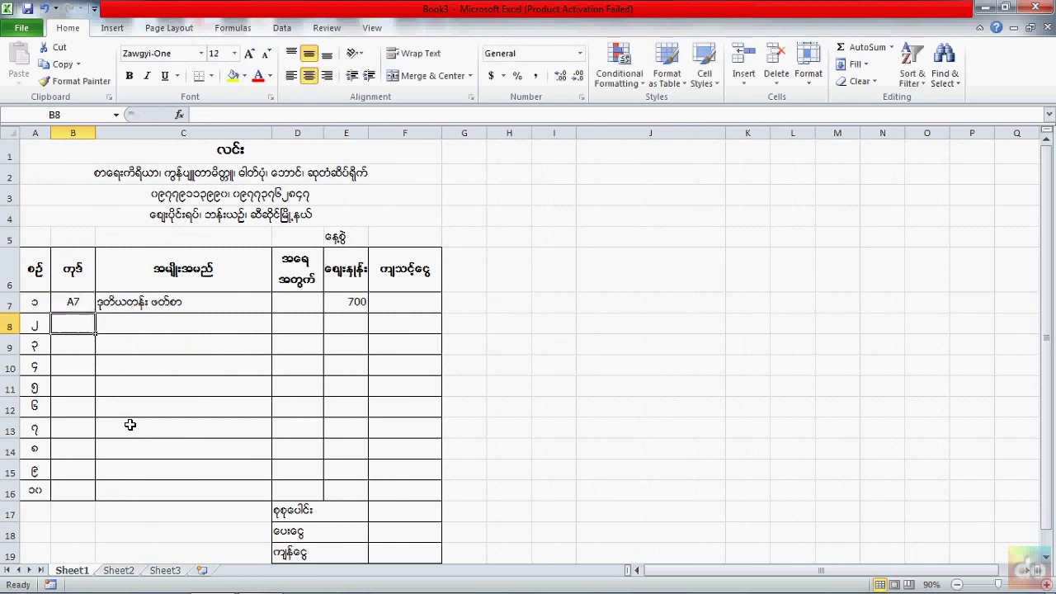
click(119, 570)
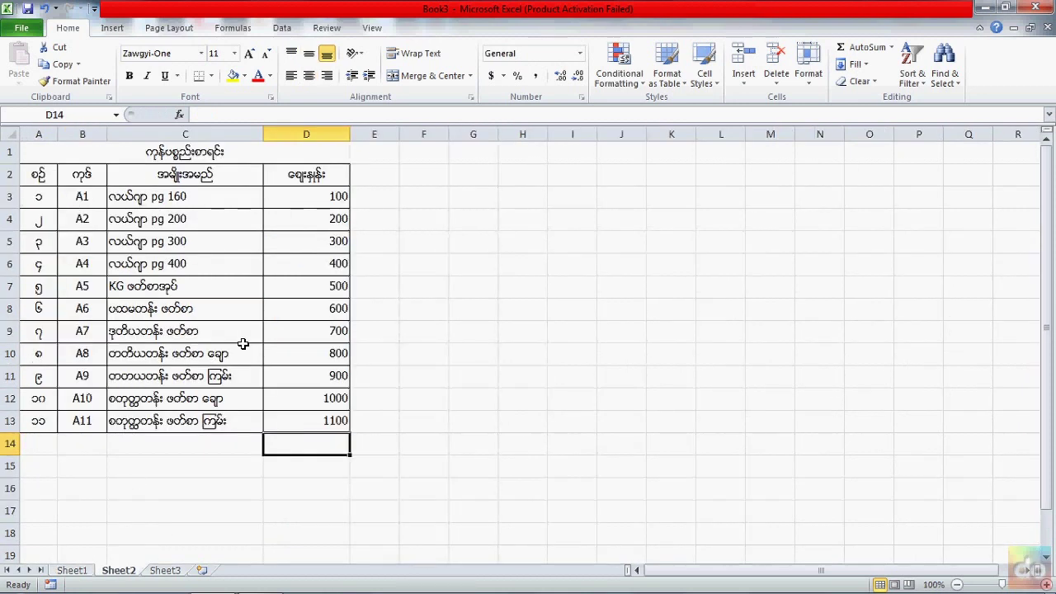
Change B7's item code to A10, then view the Sheet2 product list.
click(72, 571)
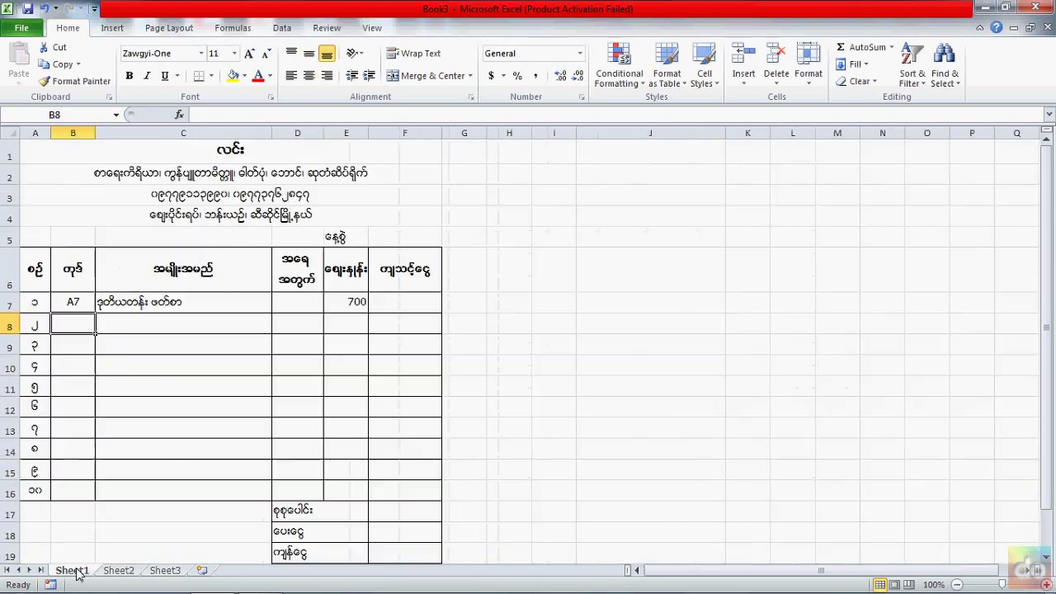
click(74, 304)
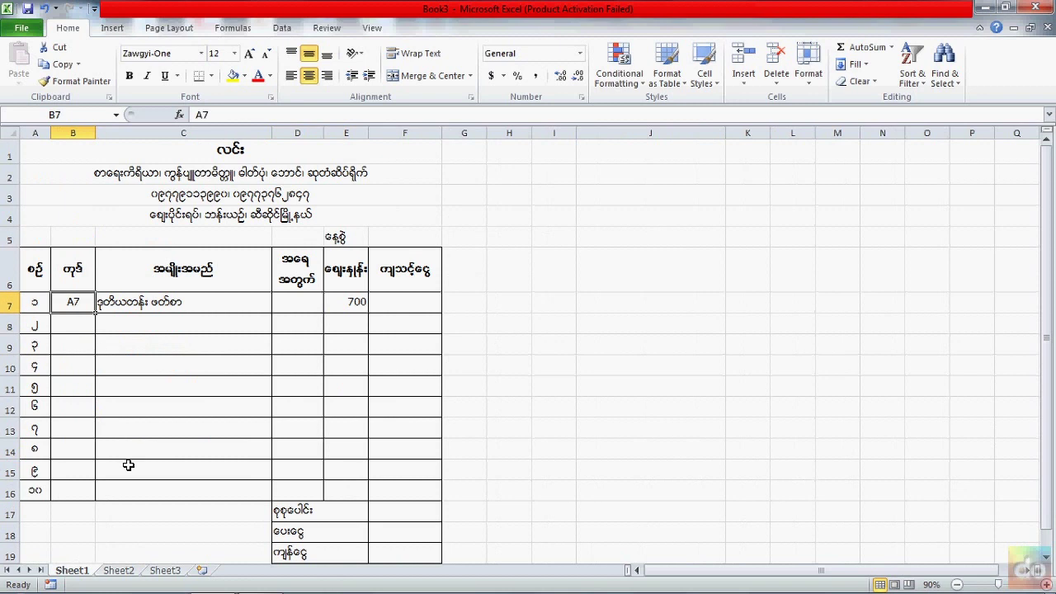
text(A10)
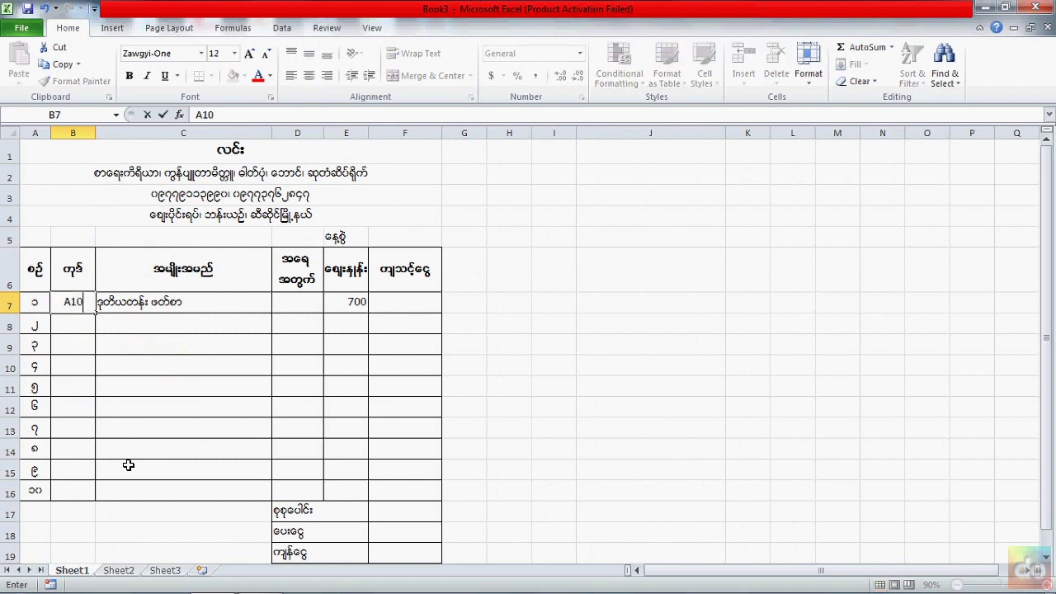
key(Return)
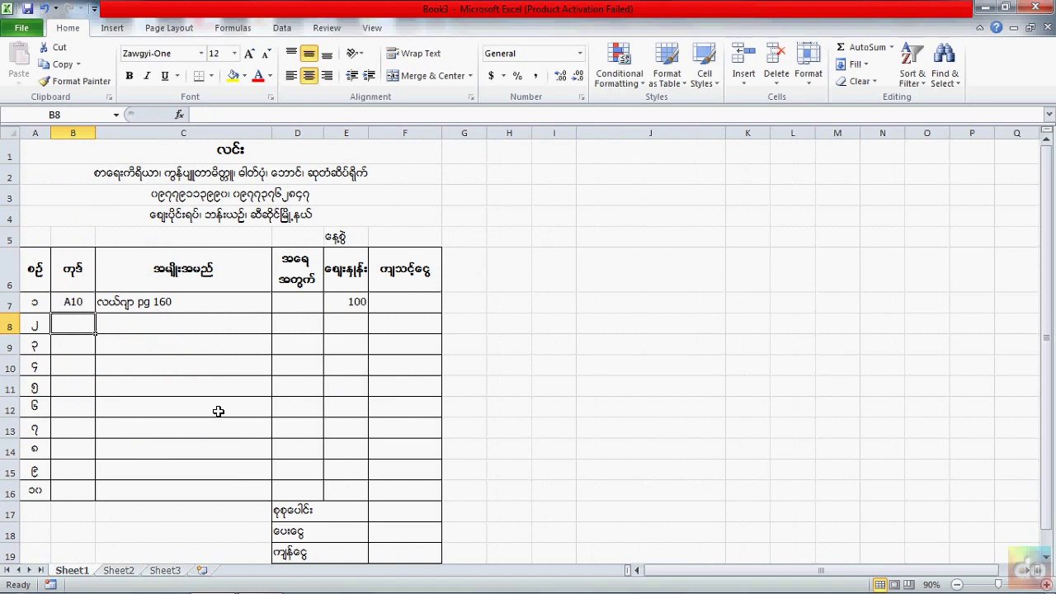
click(126, 569)
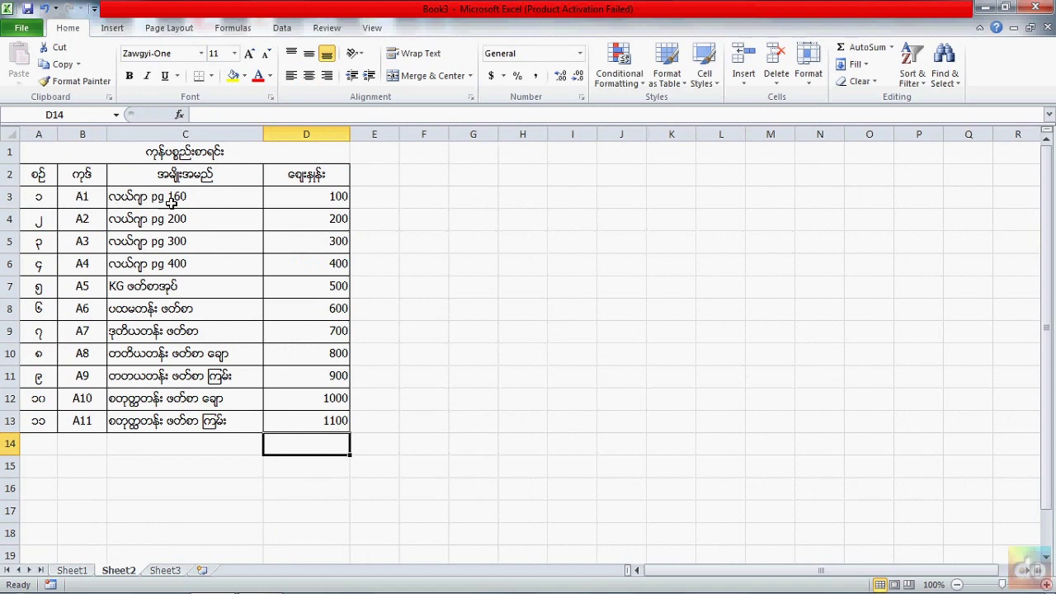
click(71, 571)
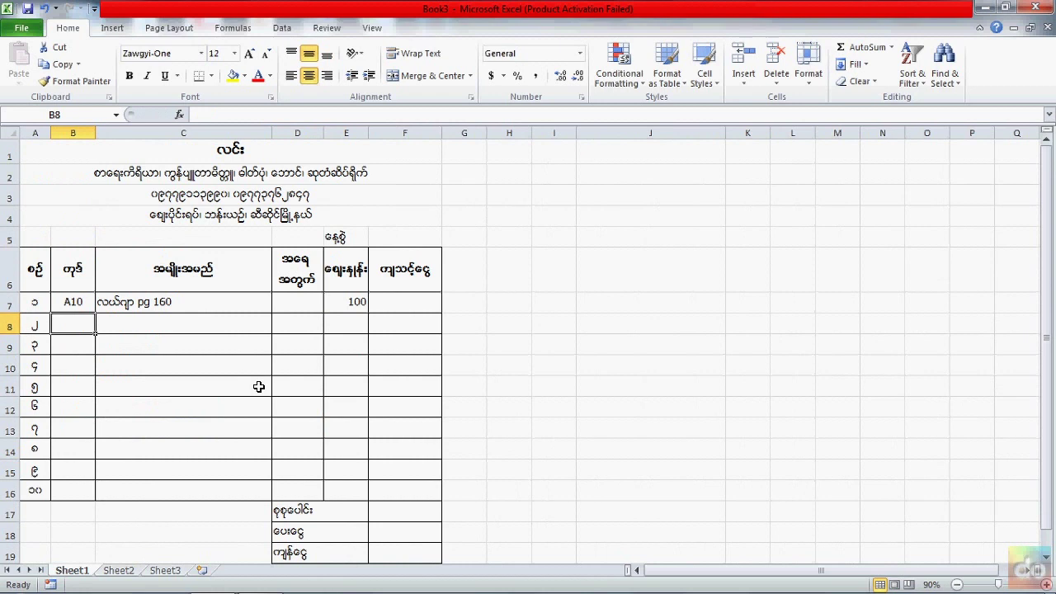
click(118, 570)
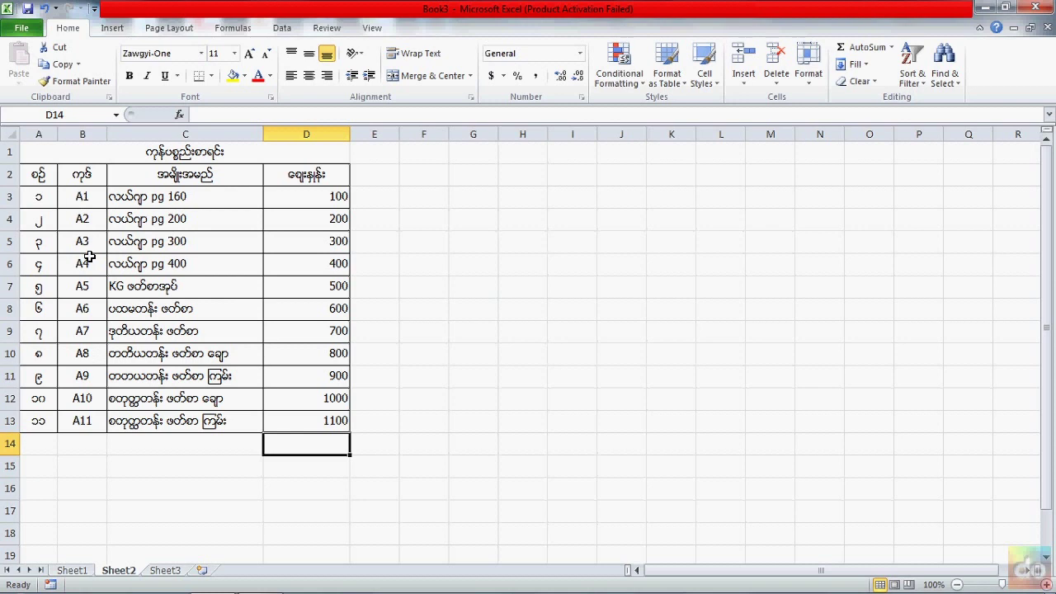
Sort B3:D13 by column B, A to Z, with My data has headers unticked.
drag(81, 196, 302, 419)
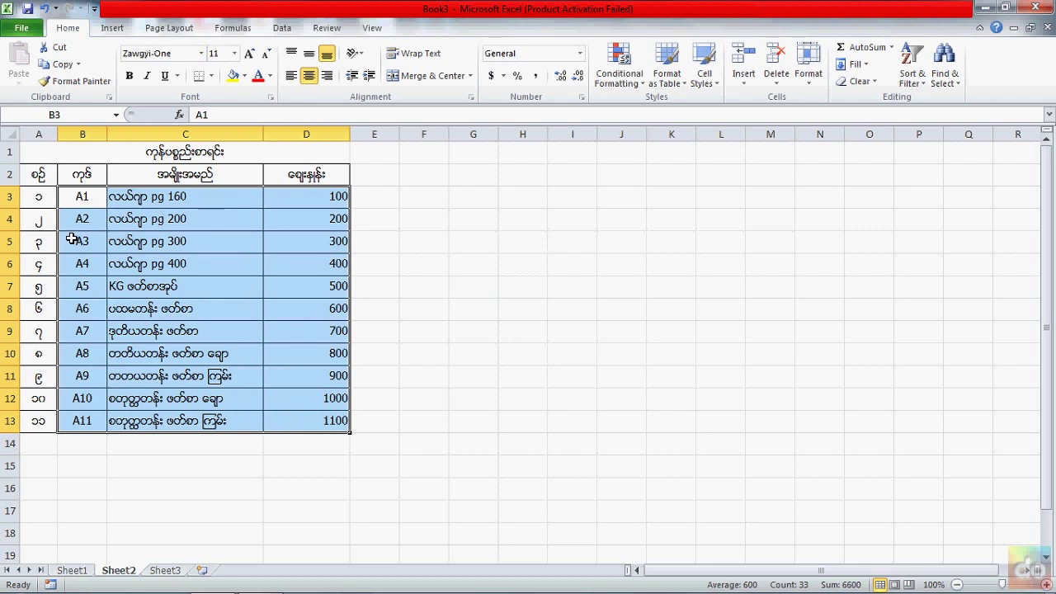
click(282, 30)
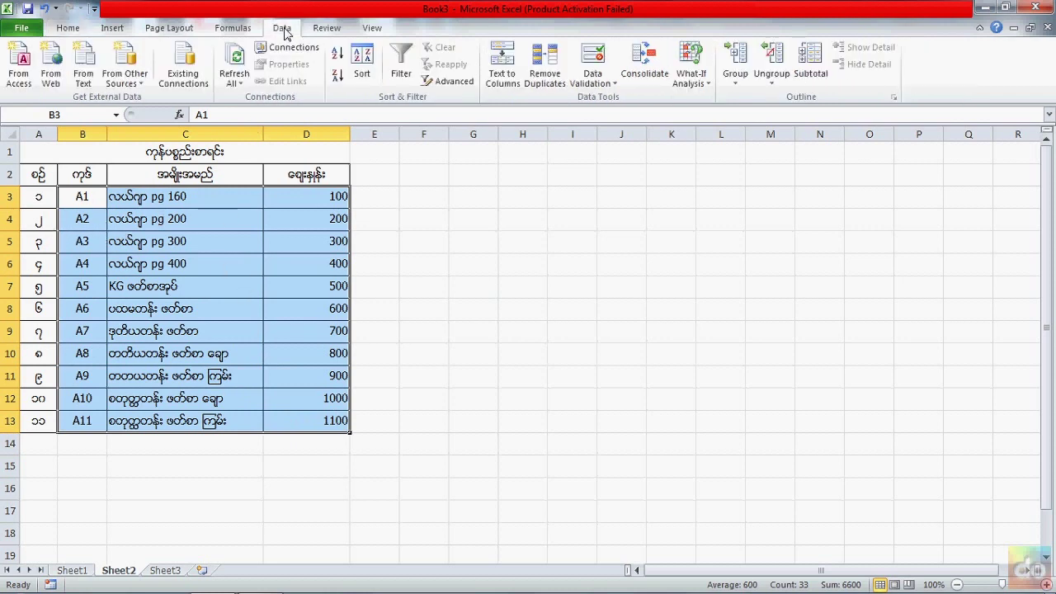
click(362, 68)
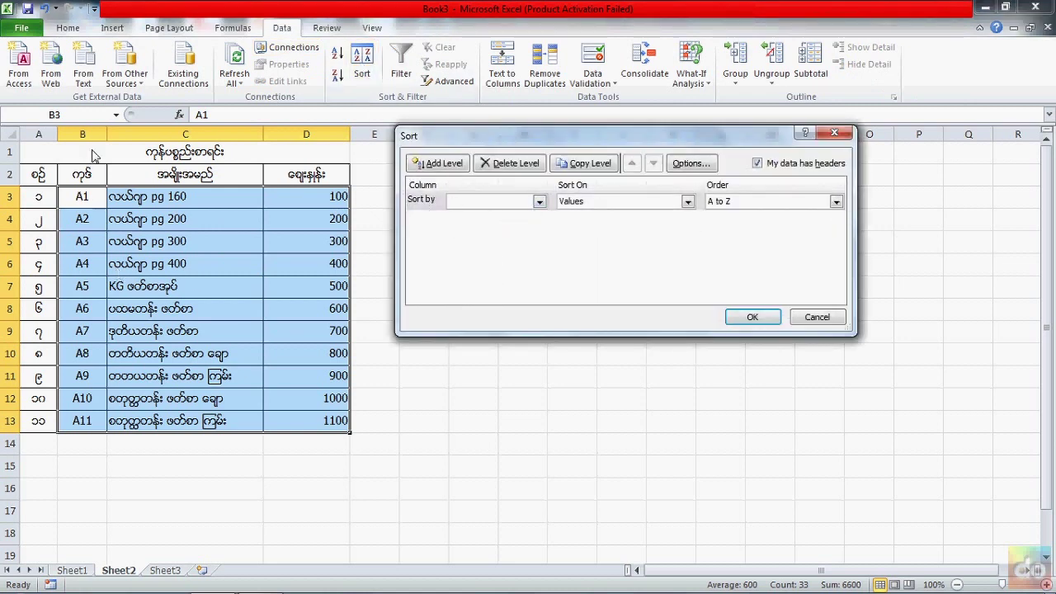
click(540, 202)
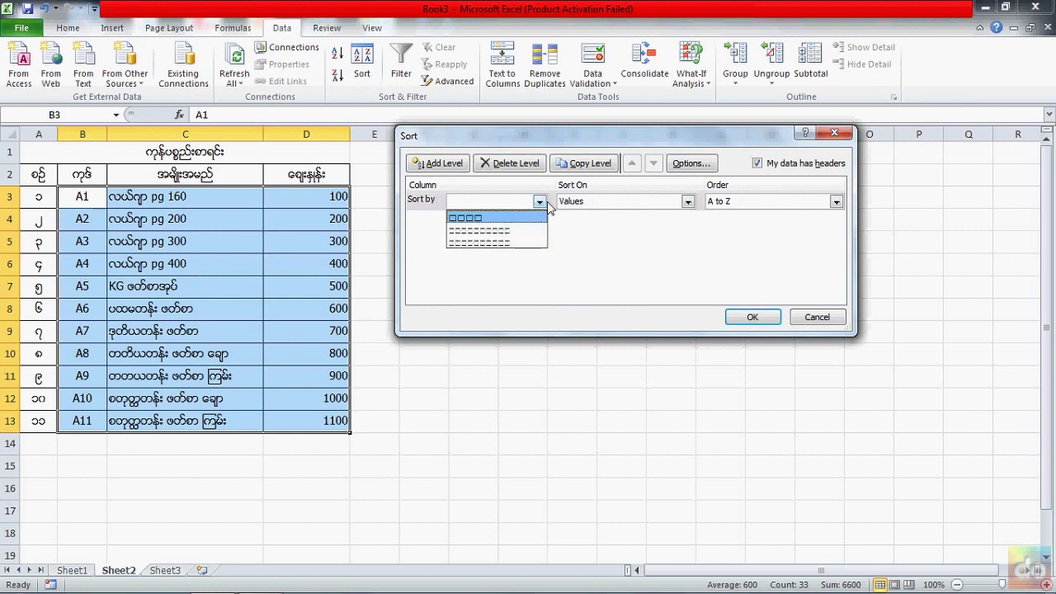
click(538, 205)
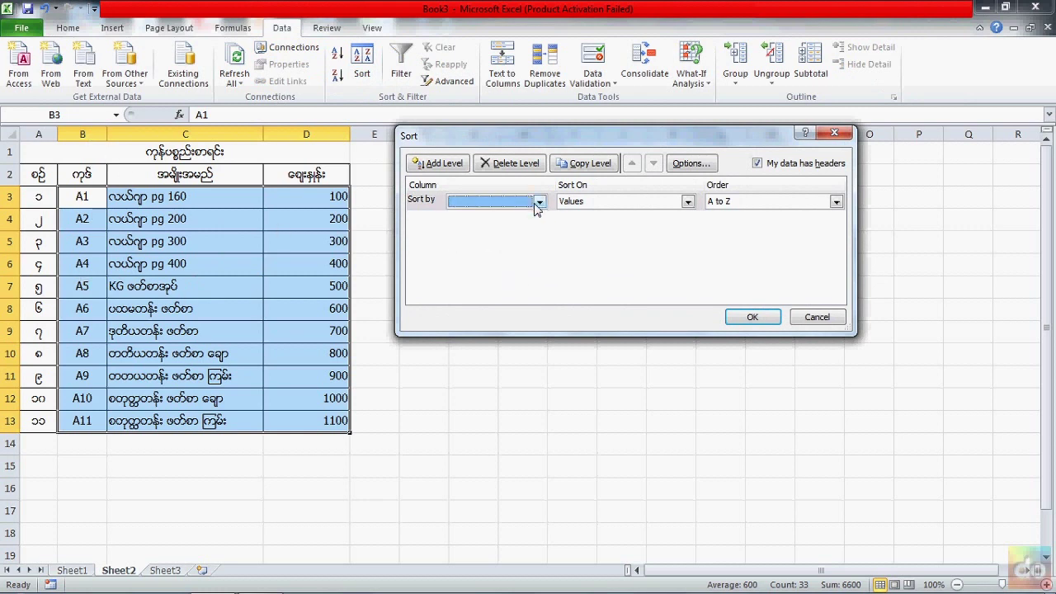
click(758, 164)
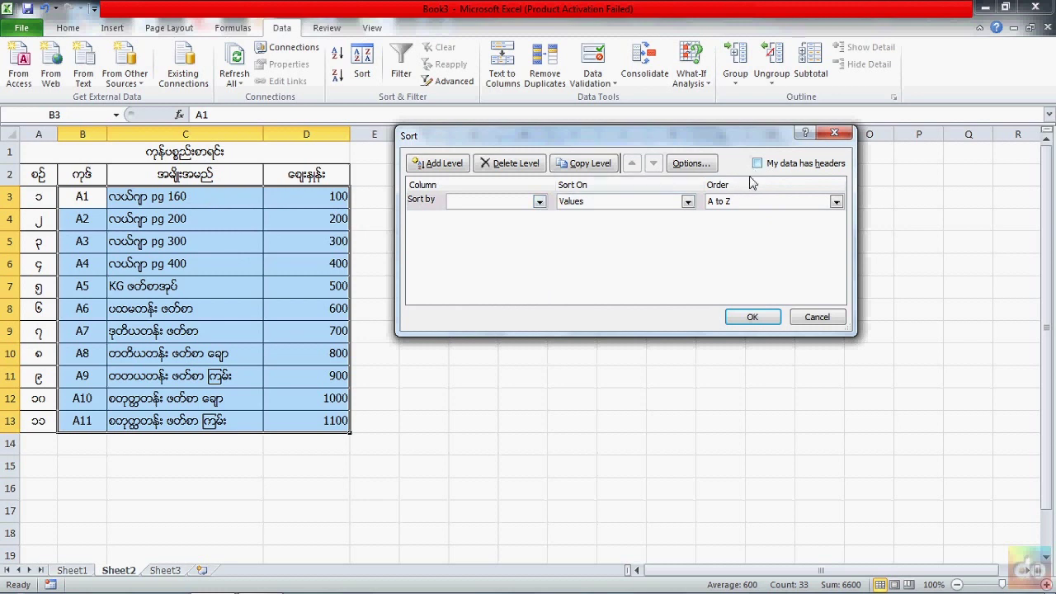
click(541, 207)
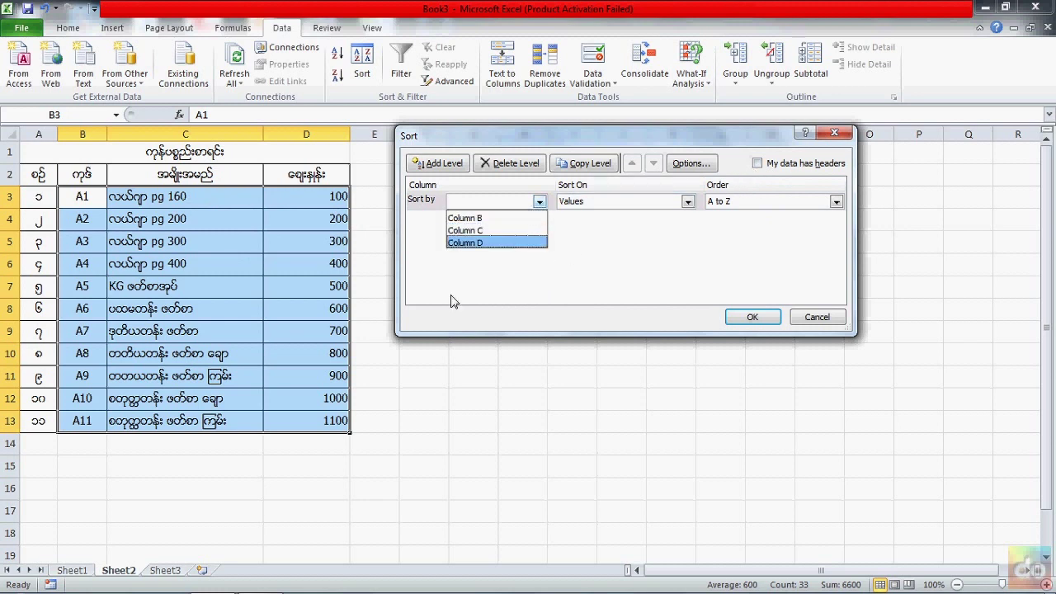
click(482, 218)
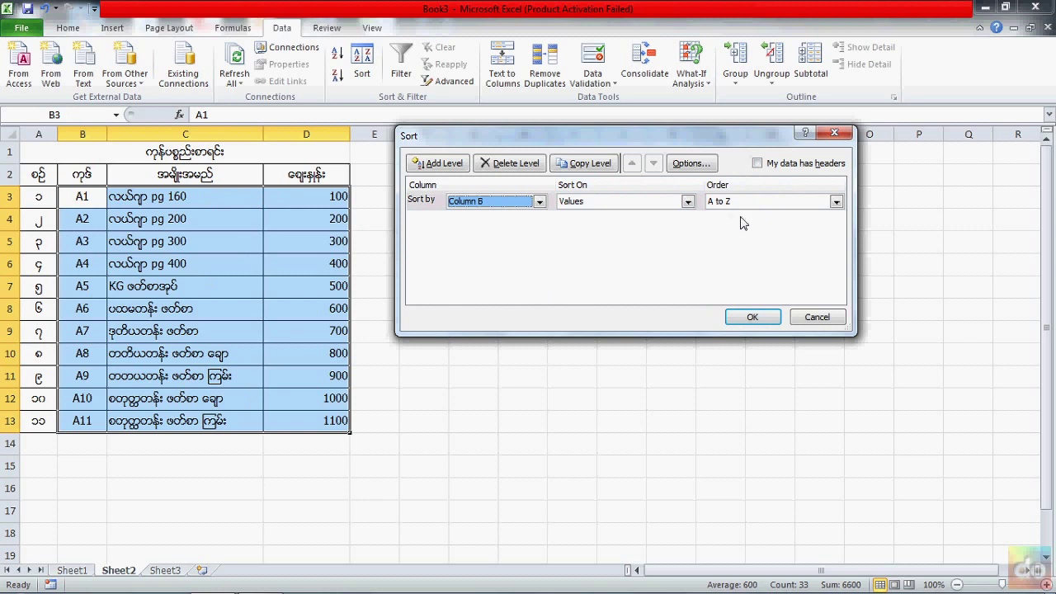
click(751, 319)
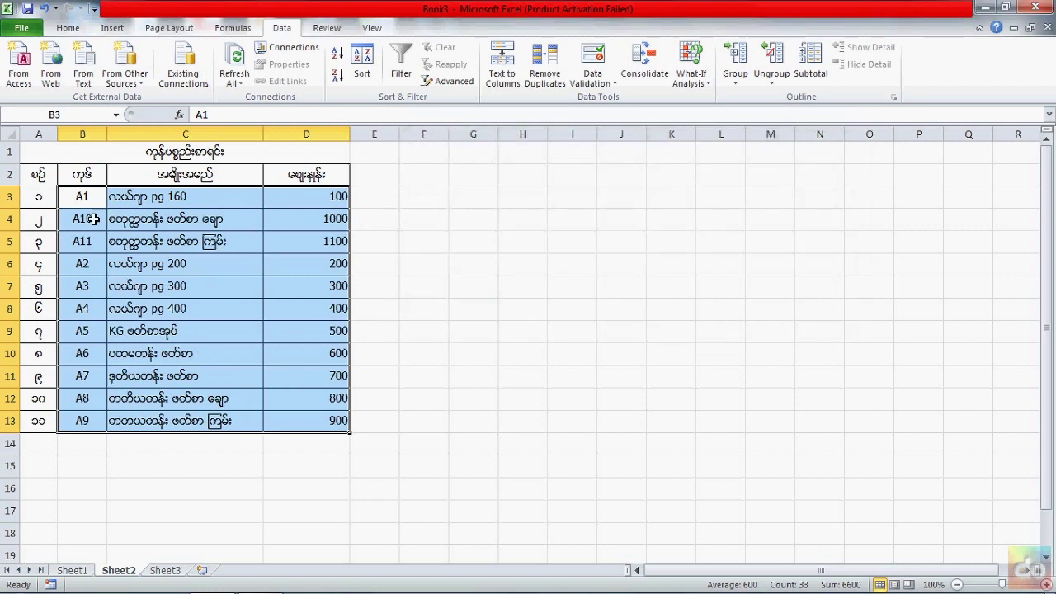
Check that the Sheet1 invoice now shows the A10 item at 1000, then return to Sheet2.
click(88, 318)
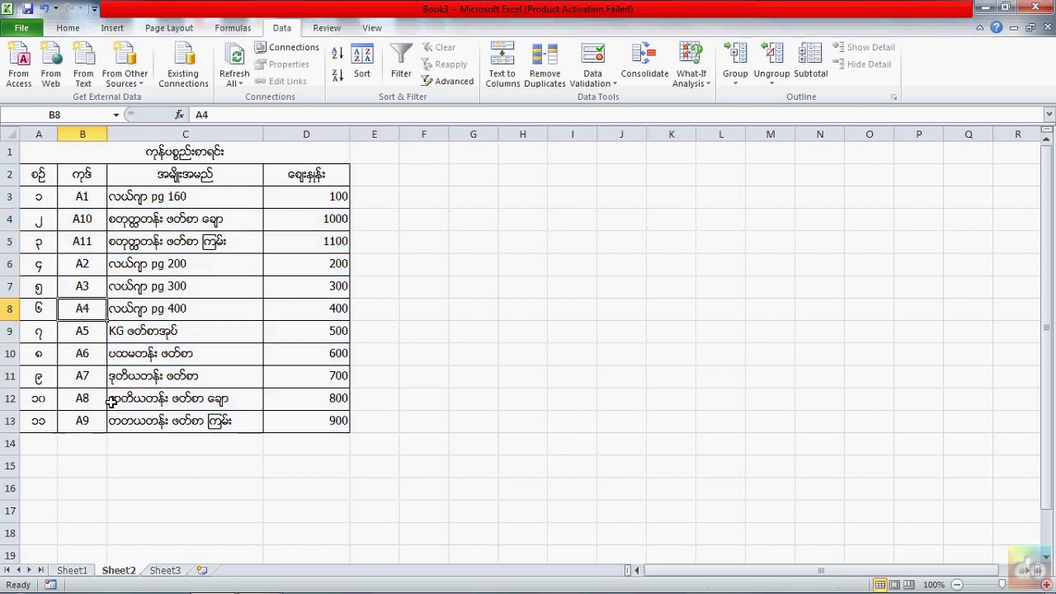
click(86, 570)
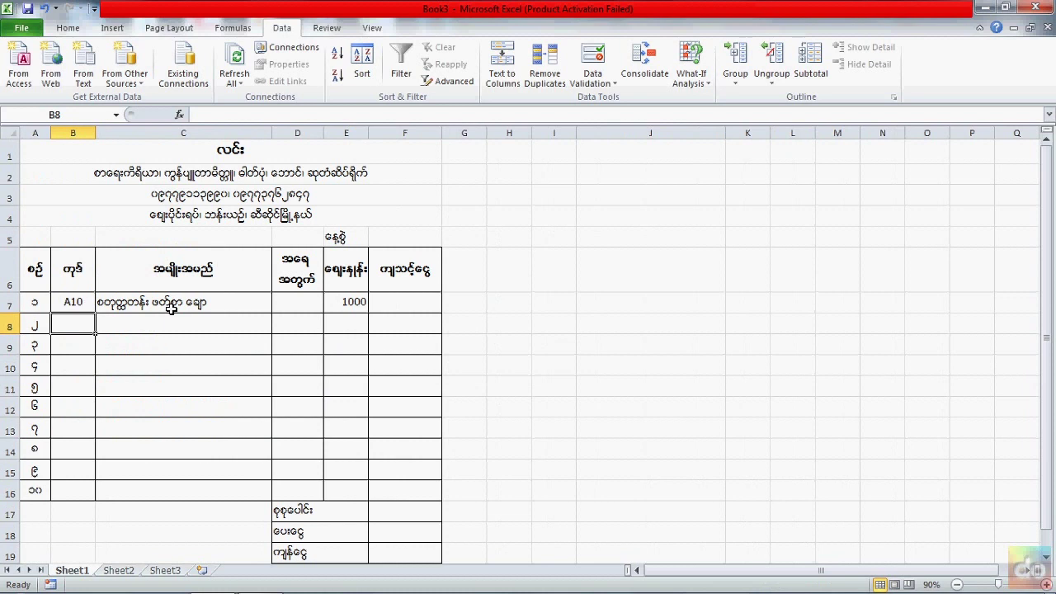
click(124, 570)
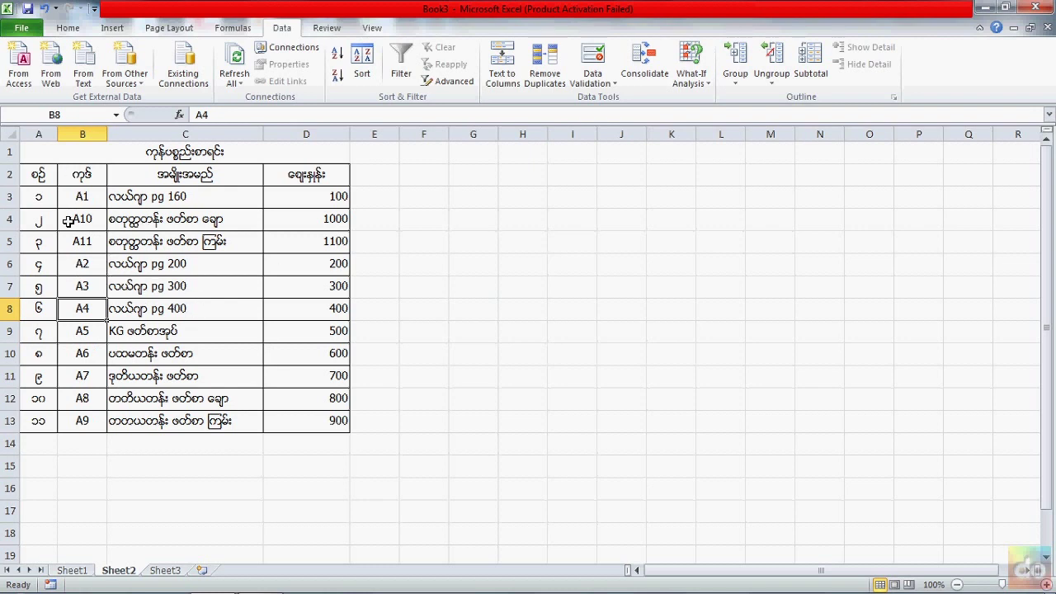
click(45, 10)
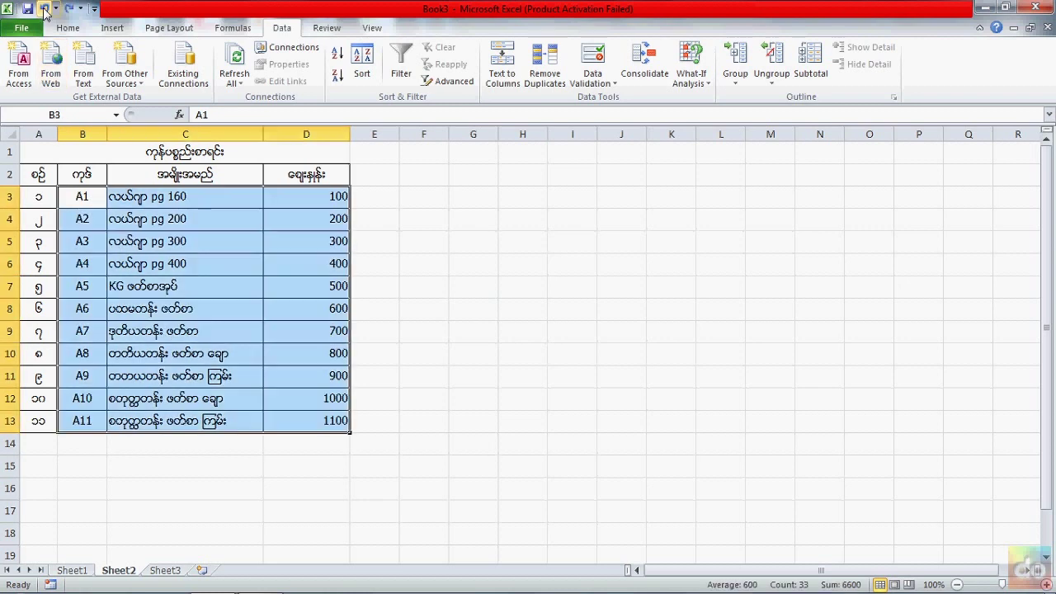
click(91, 246)
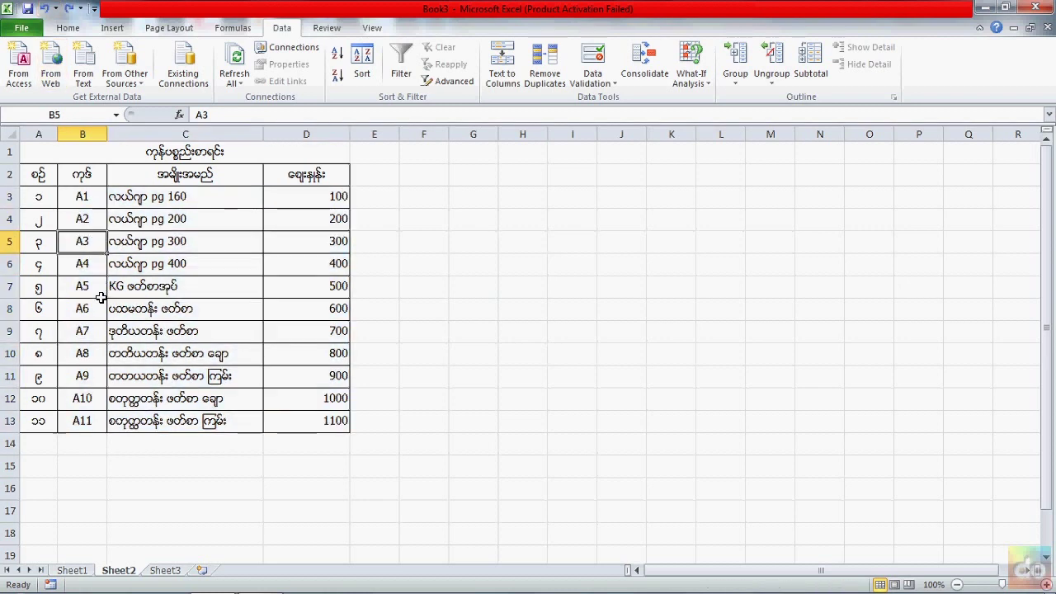
click(89, 197)
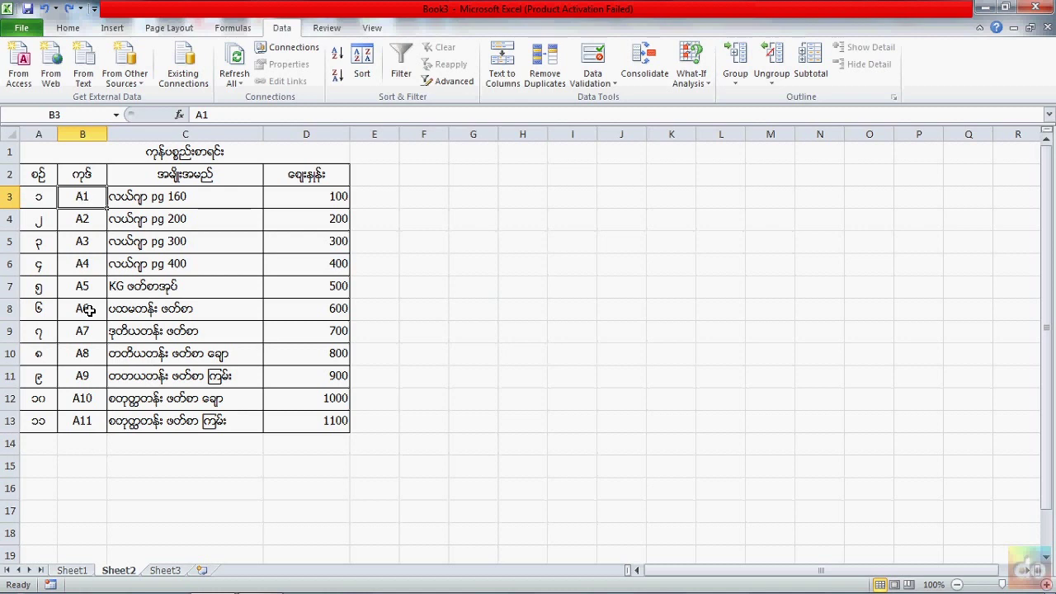
Enter code A001 in B3, replacing the earlier A01 entry.
text(A0)
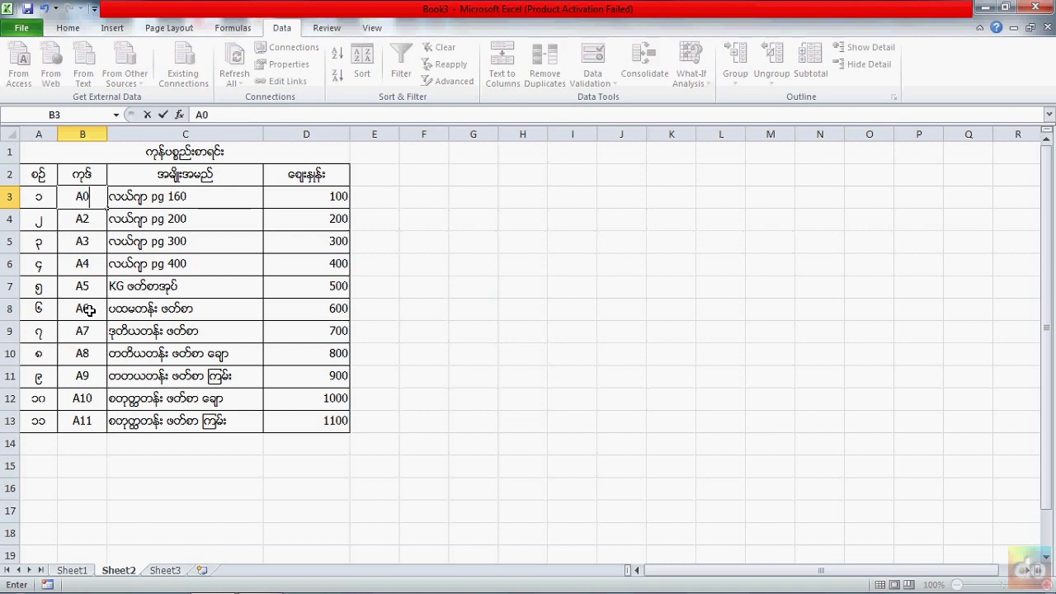
text(1)
key(Return)
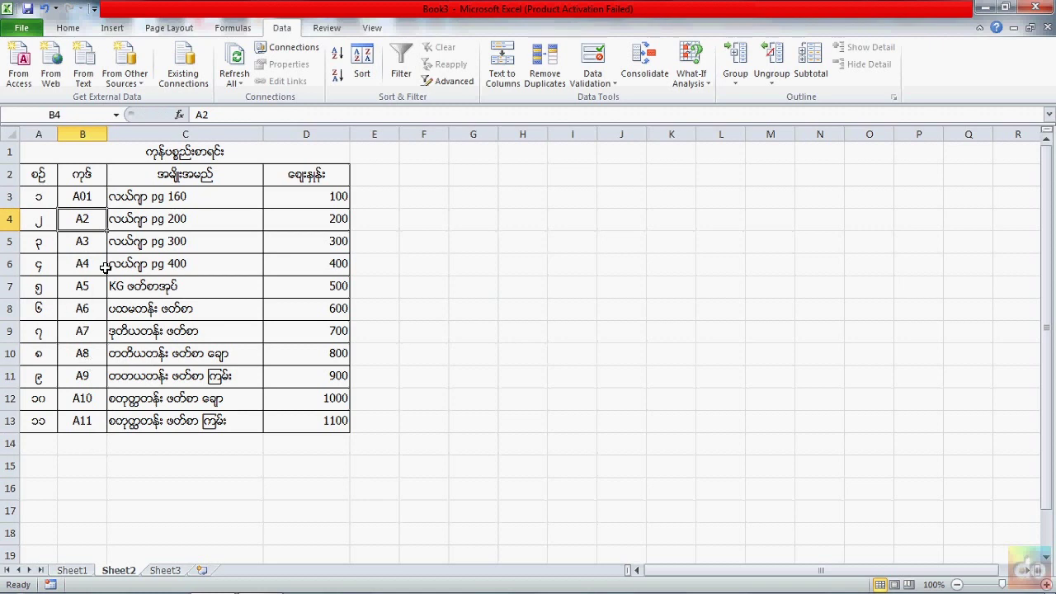
click(86, 200)
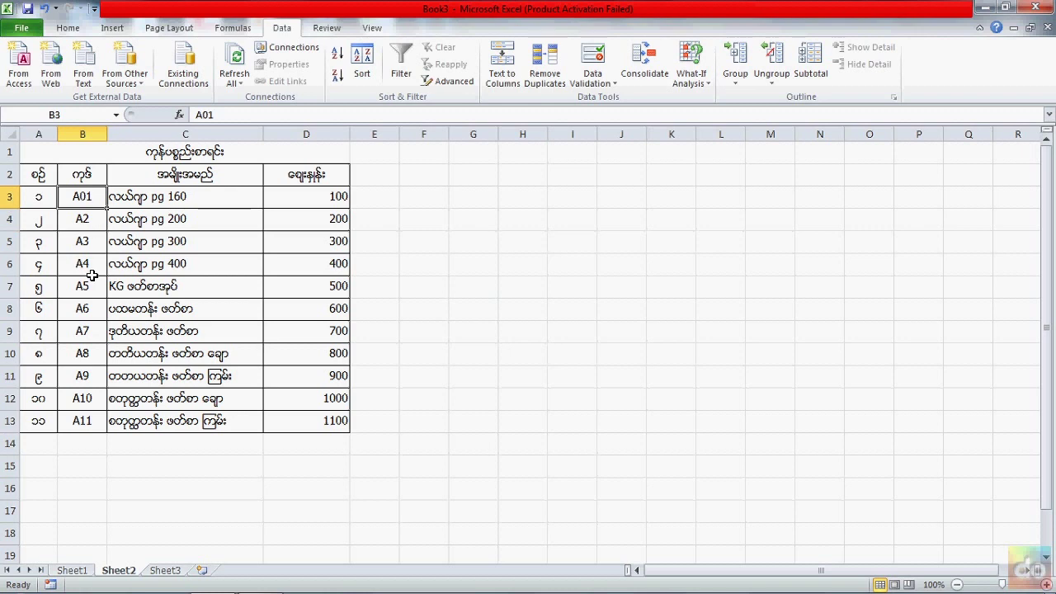
text(A0)
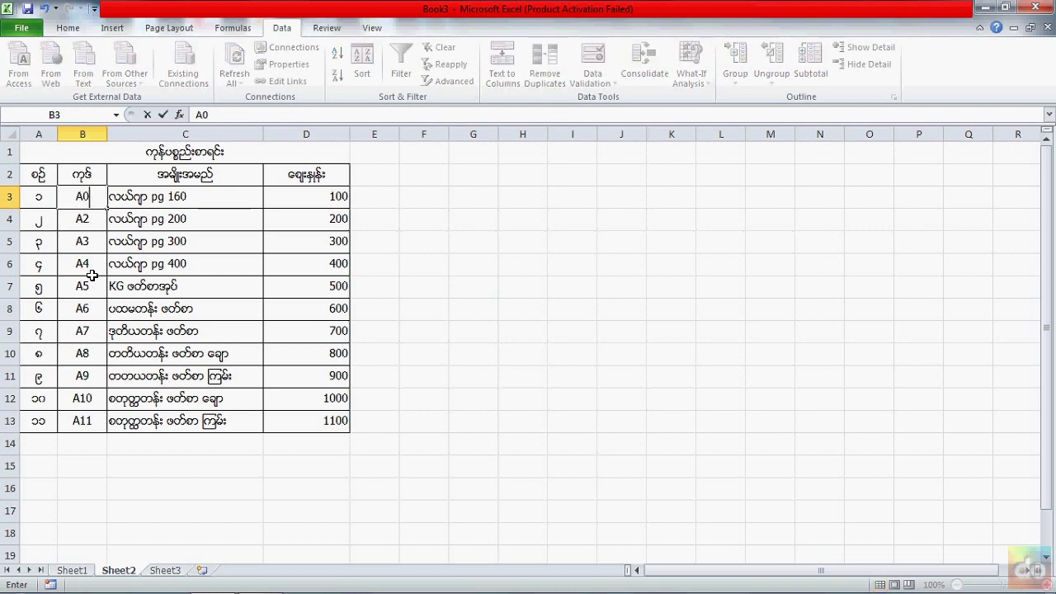
text(01)
key(Return)
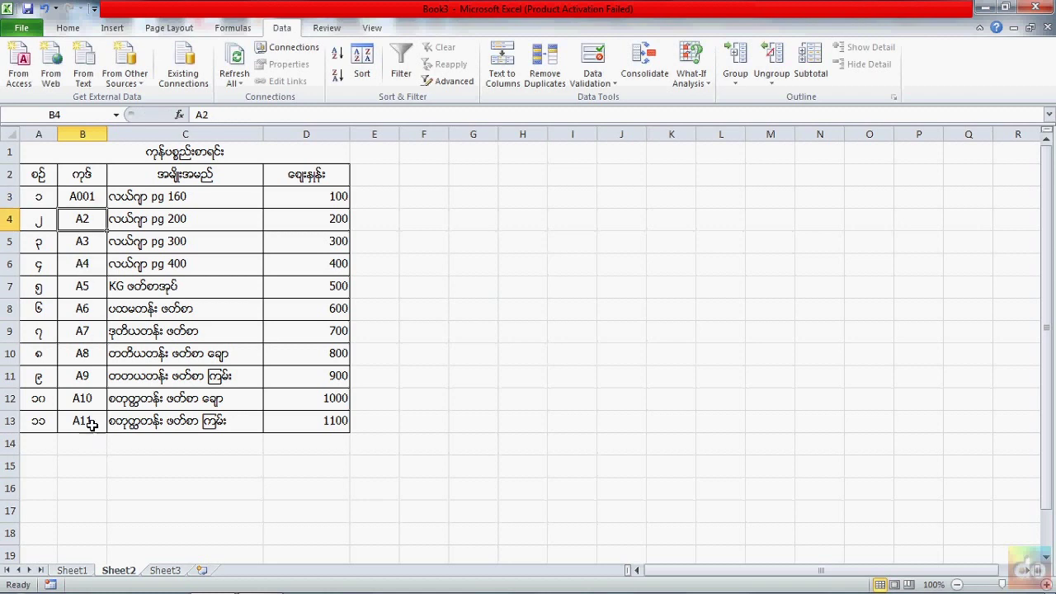
Fill the code series A002 through A011 down column B to row 13.
click(83, 196)
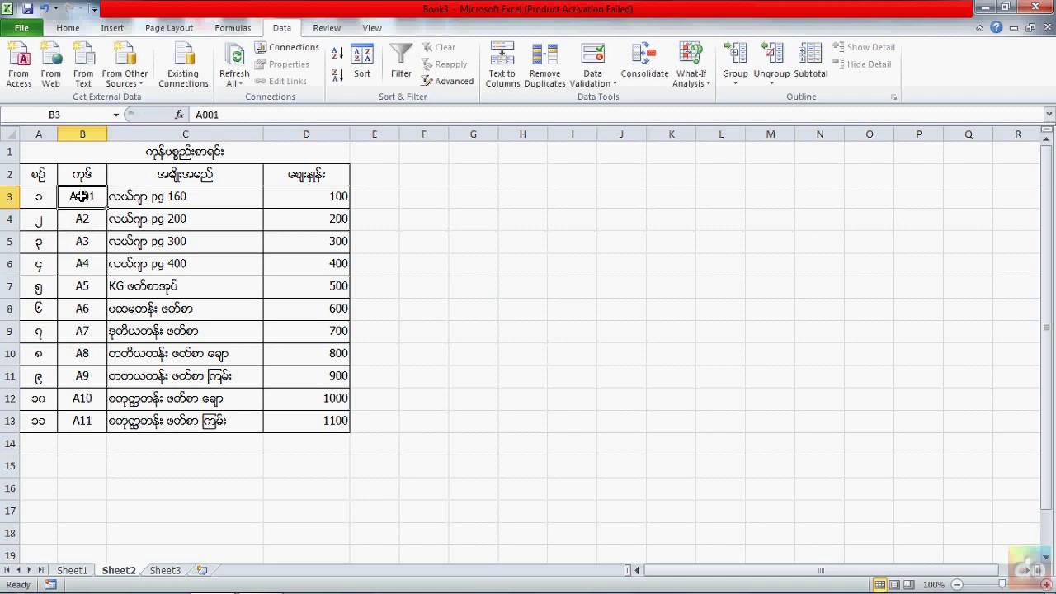
drag(106, 207, 103, 248)
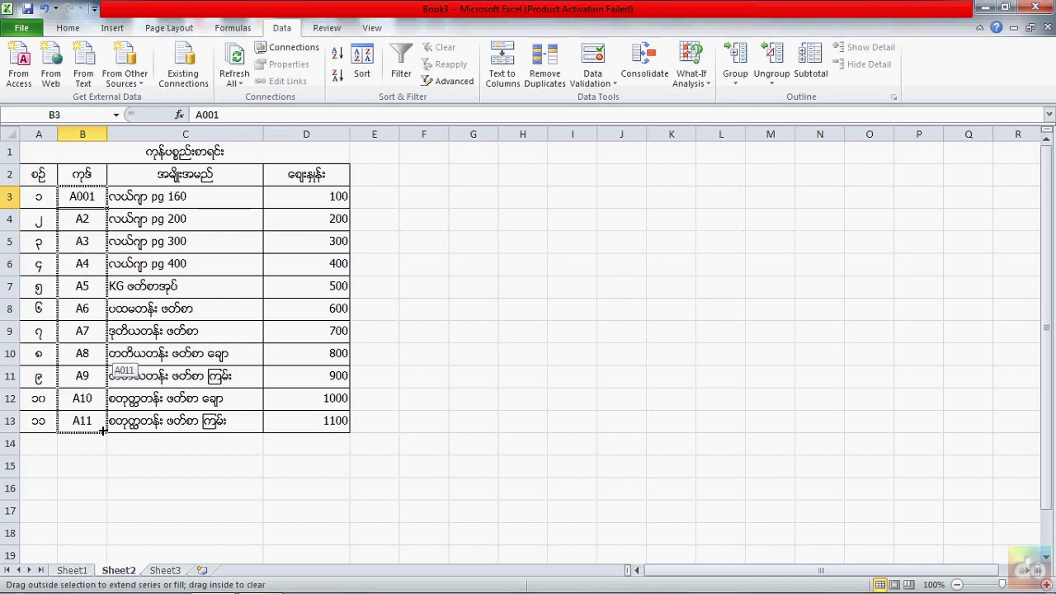
drag(102, 248, 102, 428)
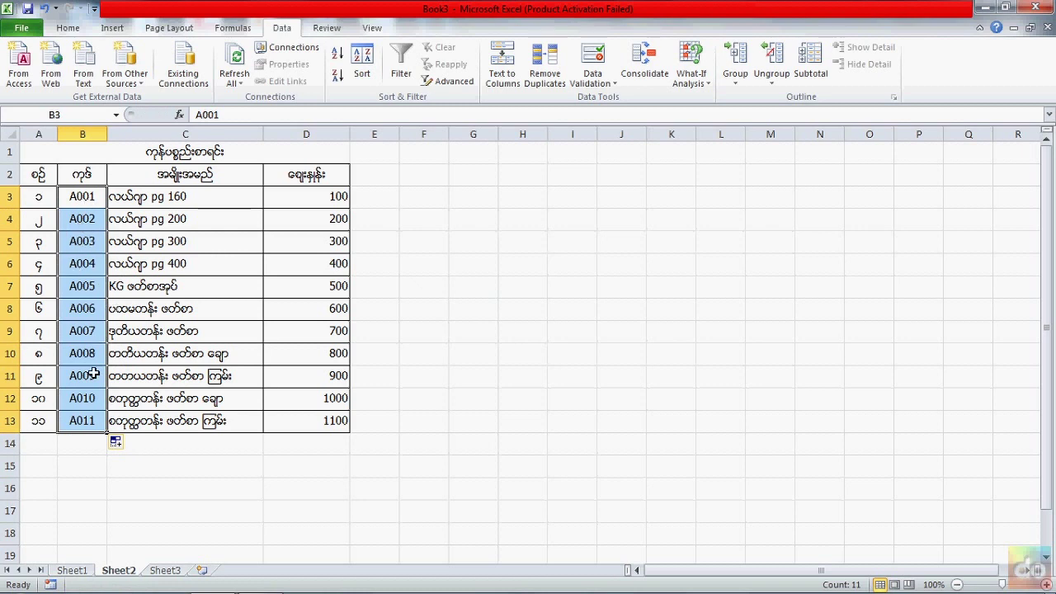
click(90, 399)
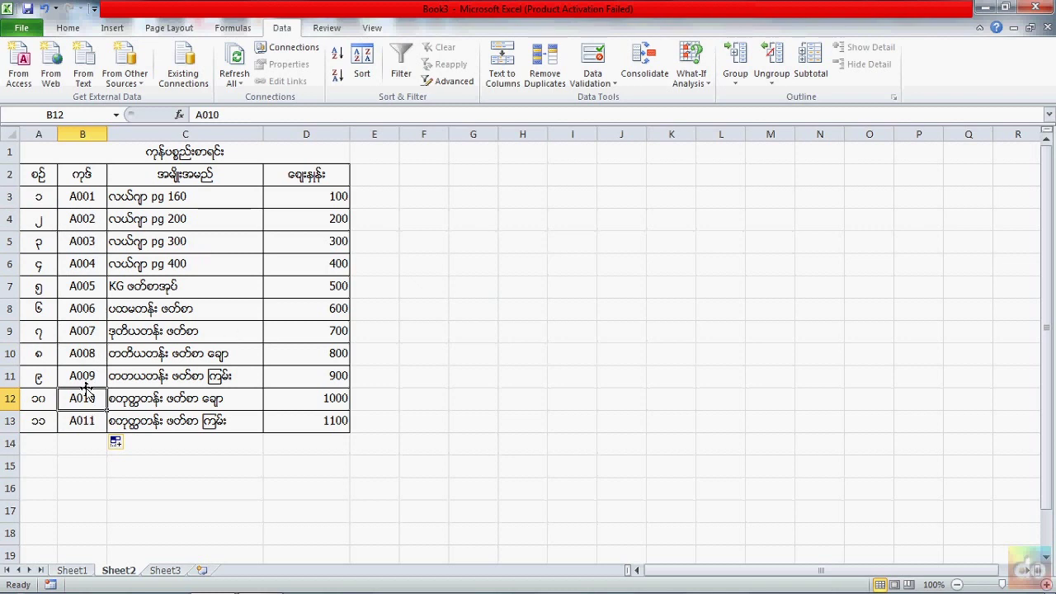
Enter code A011 in the invoice's first item cell B7 on Sheet1.
click(79, 573)
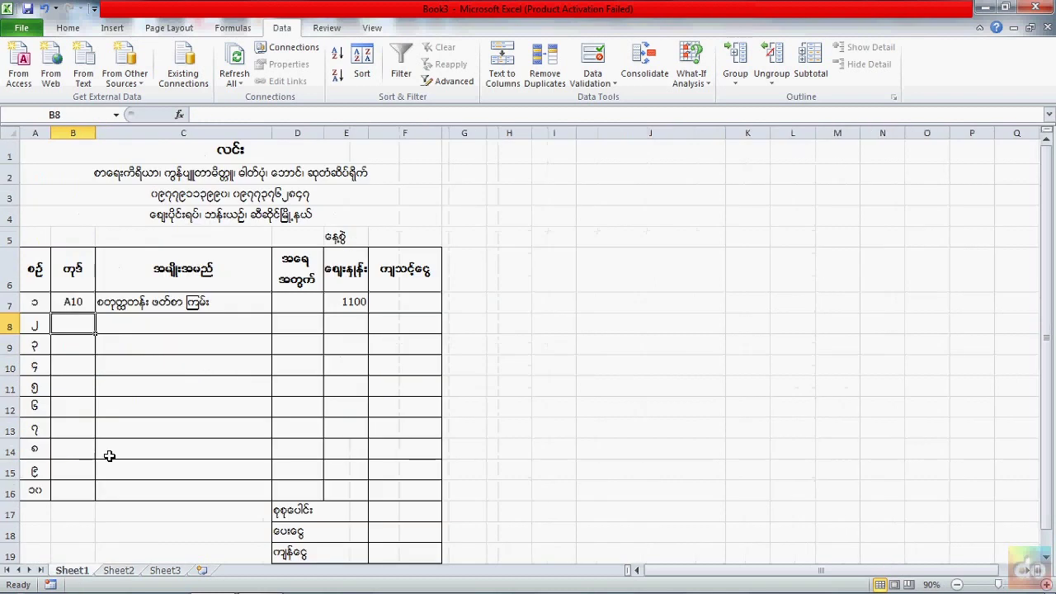
click(121, 570)
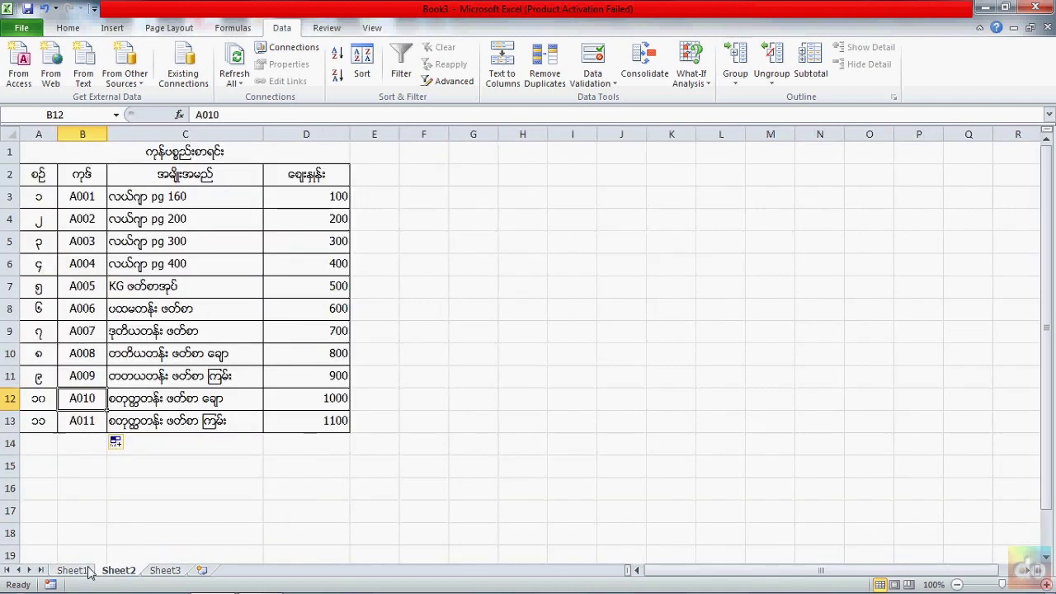
click(87, 572)
click(76, 302)
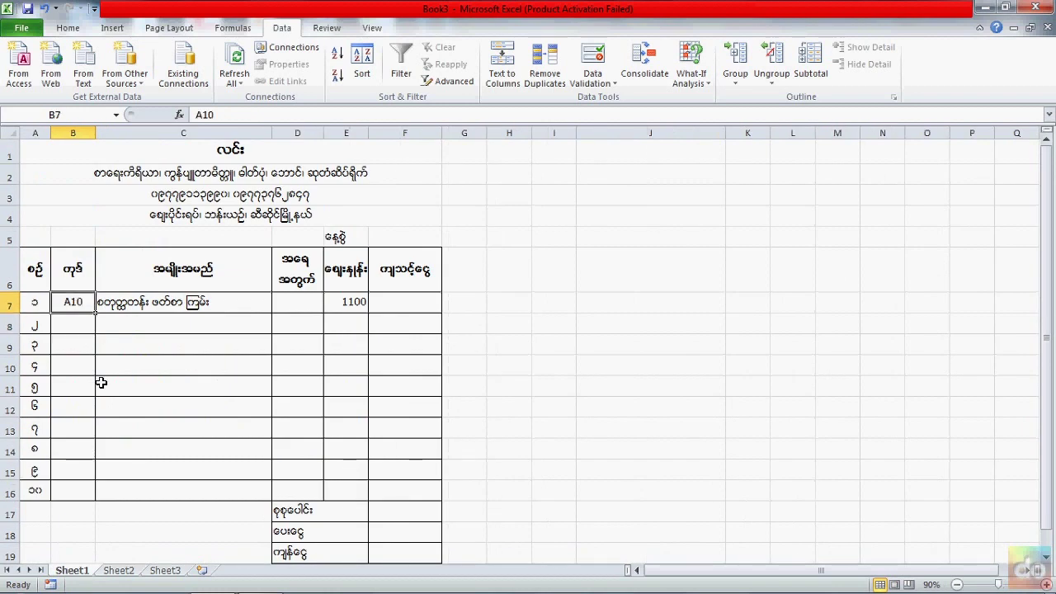
text(A)
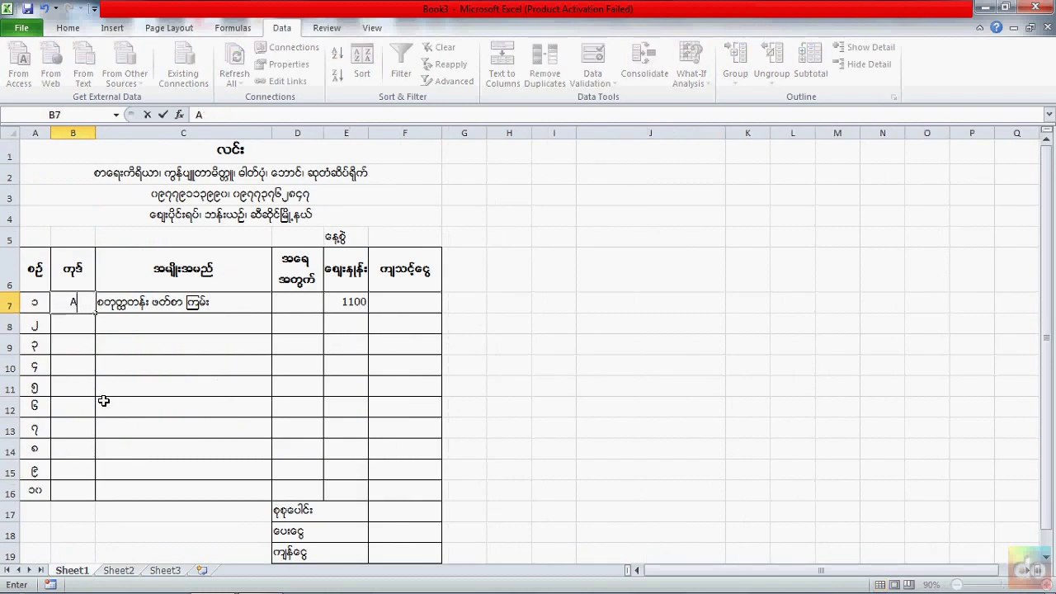
text(0)
text(11)
key(Return)
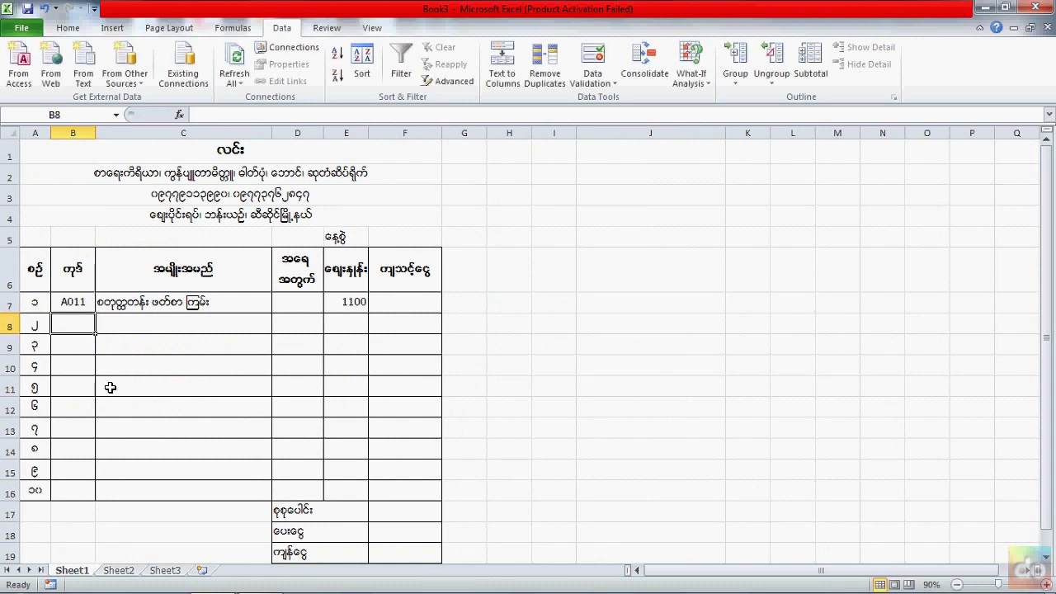
Inspect the C7 lookup formula and compare it with the Sheet2 product list.
click(80, 305)
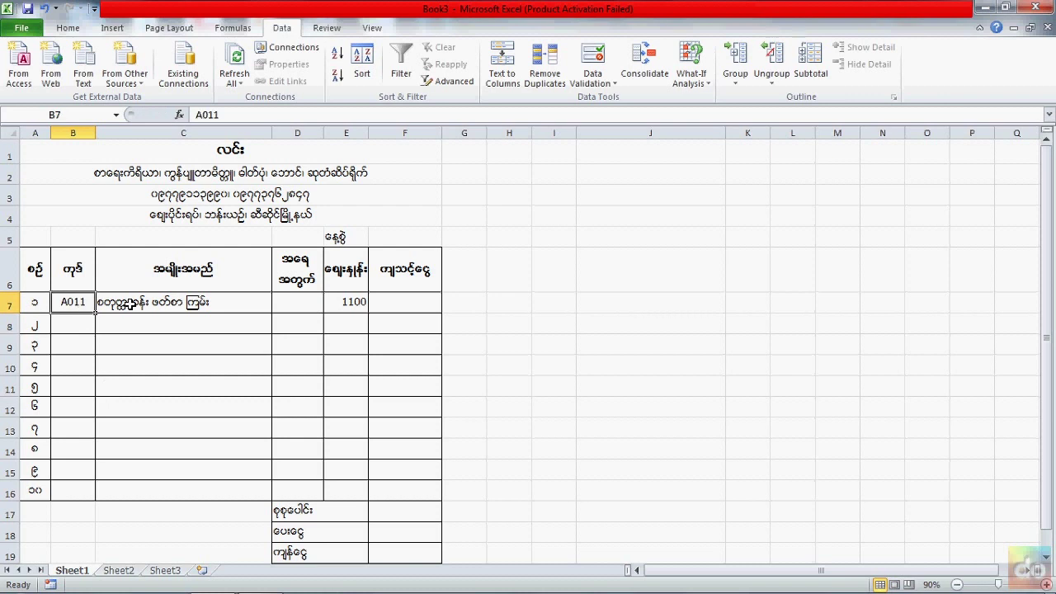
click(129, 304)
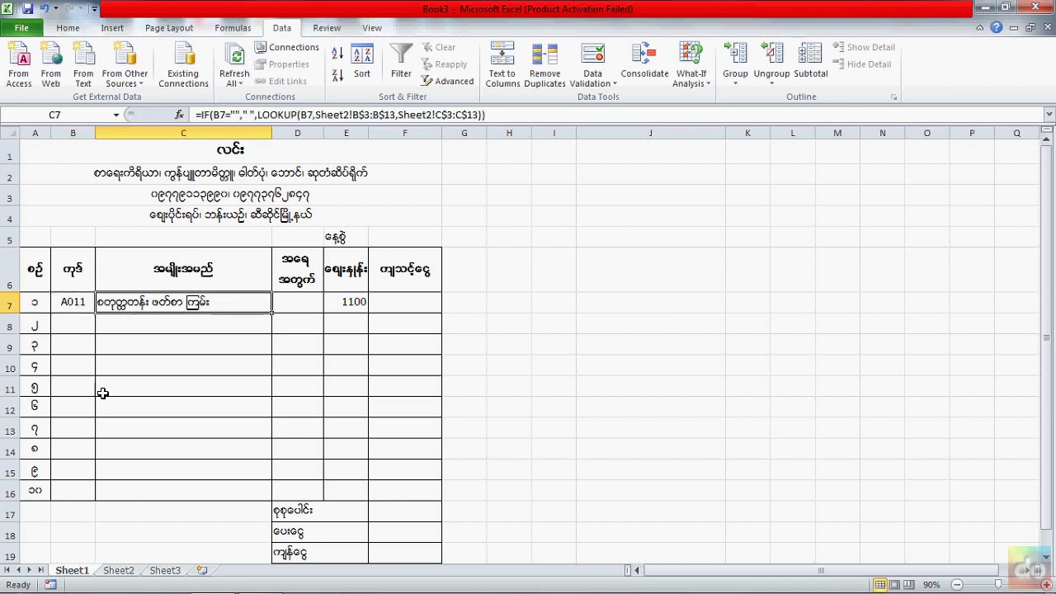
click(70, 307)
click(118, 571)
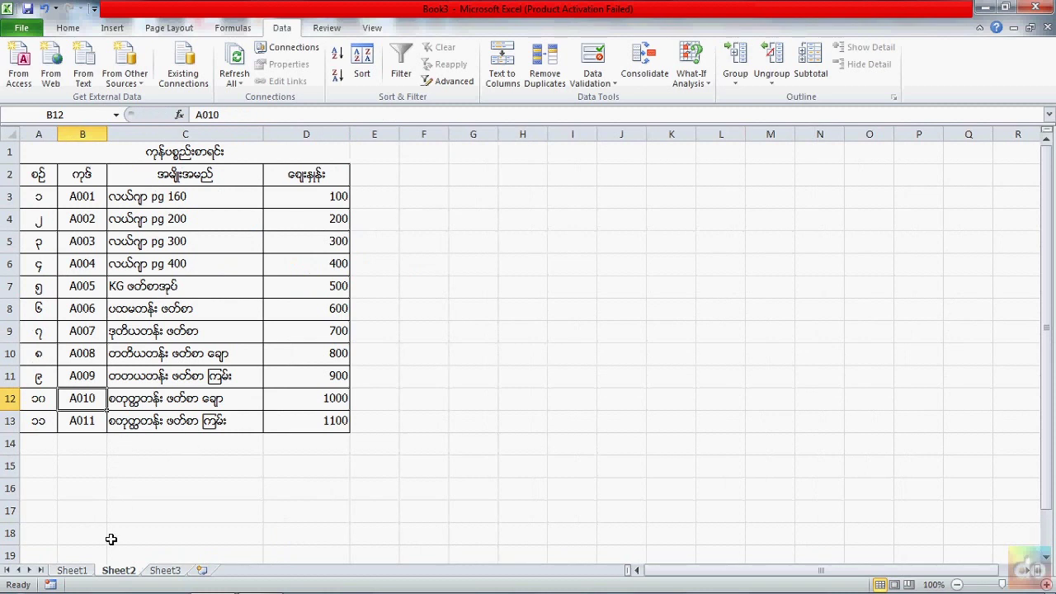
click(80, 573)
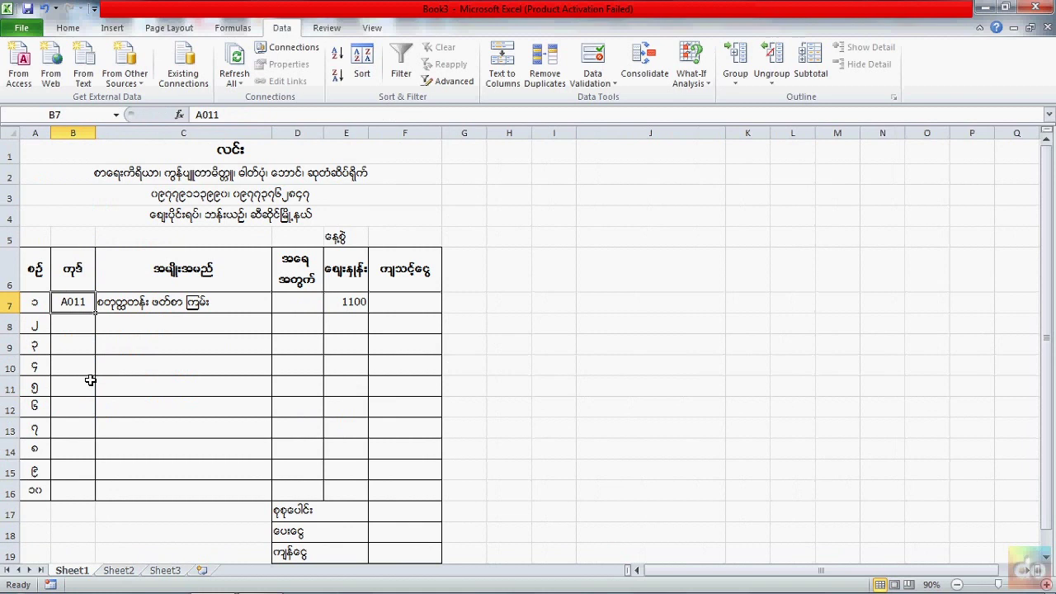
Change B7 to A010 so its item and price 1000 are fetched.
text(A0)
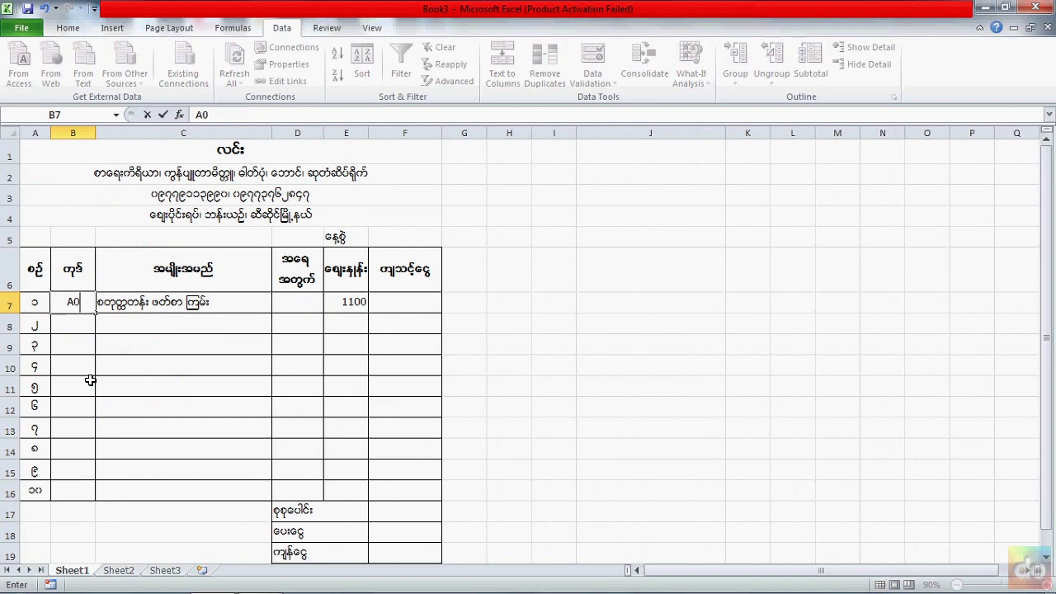
text(10)
key(Return)
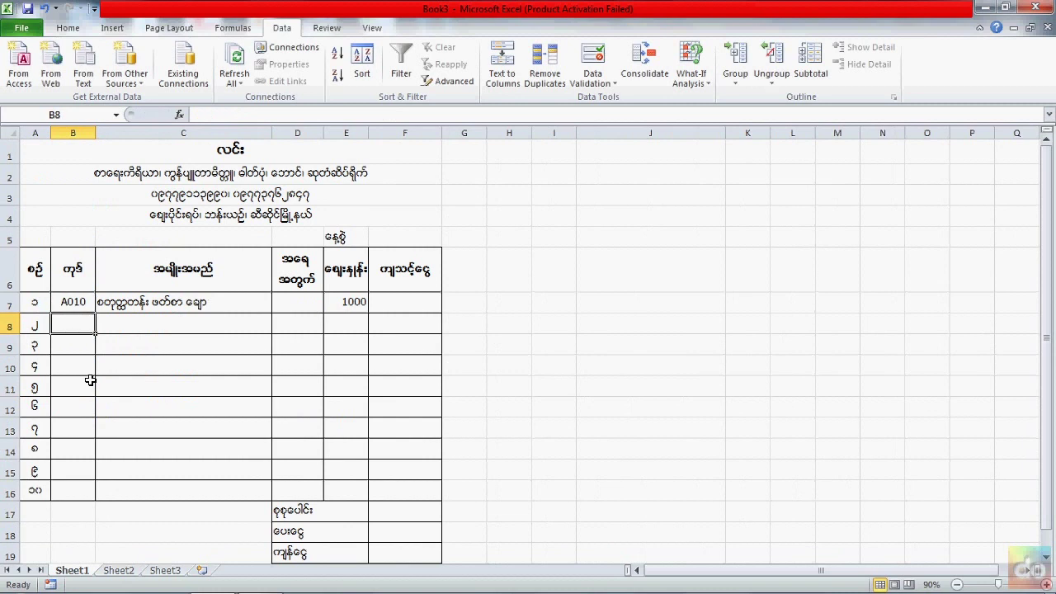
click(115, 571)
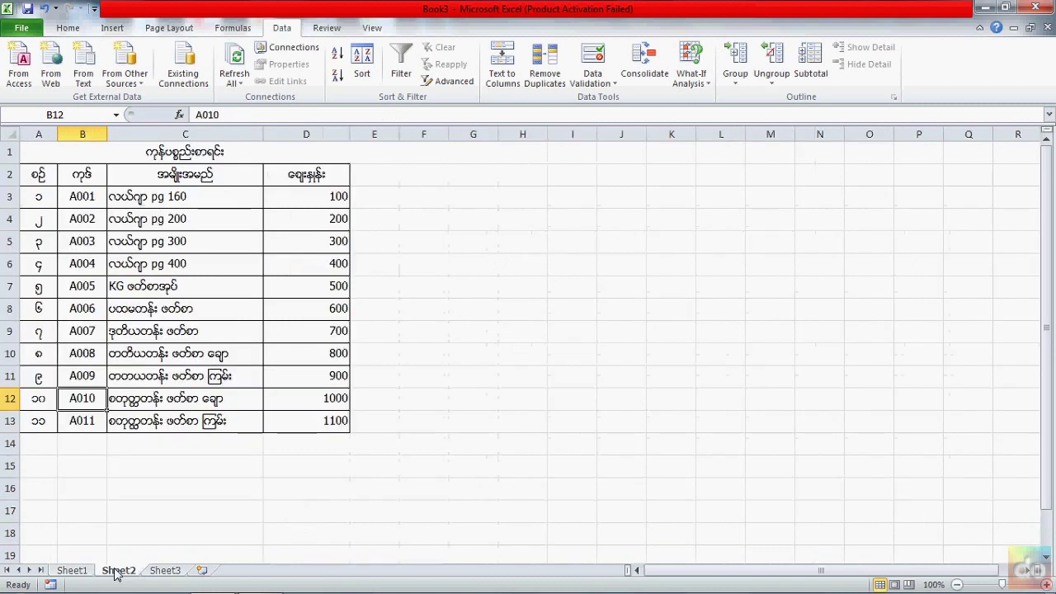